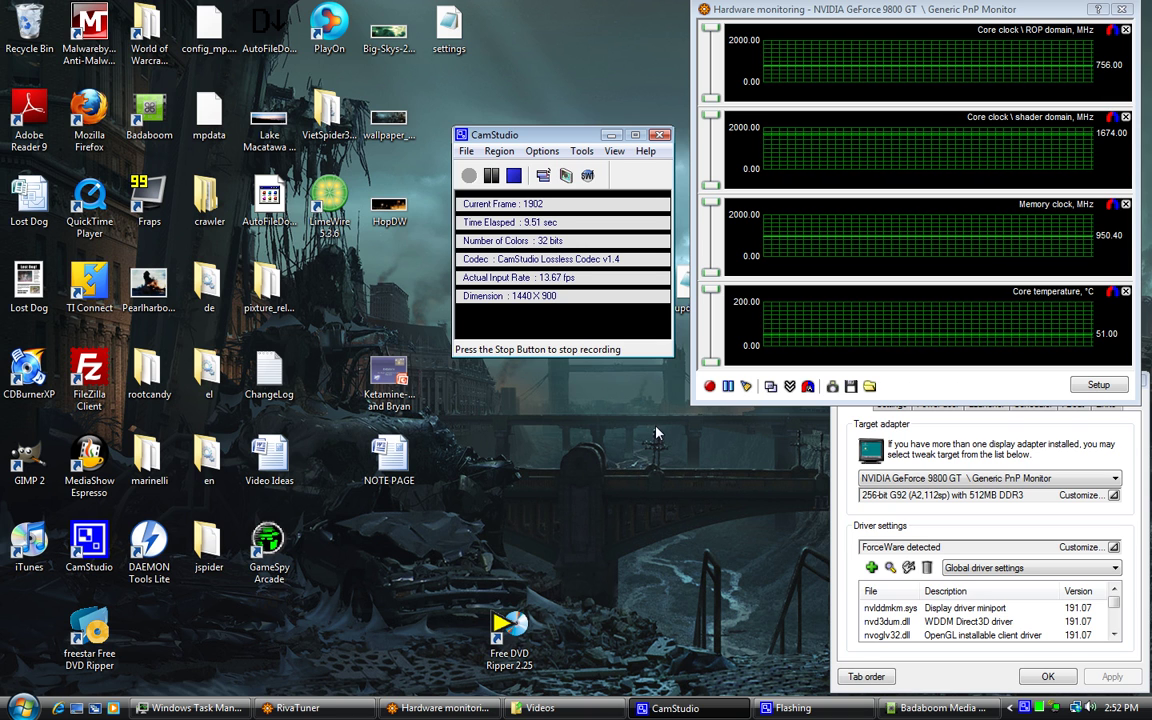
Step: Launch Free DVD Ripper from its desktop shortcut
drag(641, 437, 783, 441)
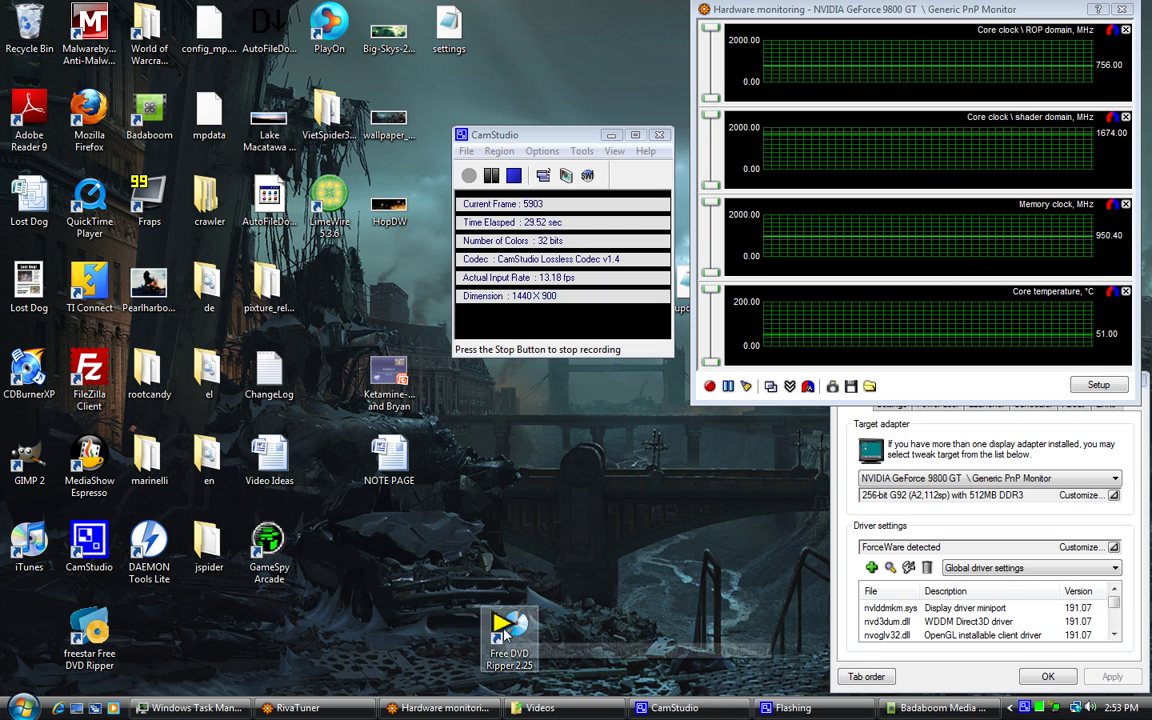
drag(507, 627, 555, 535)
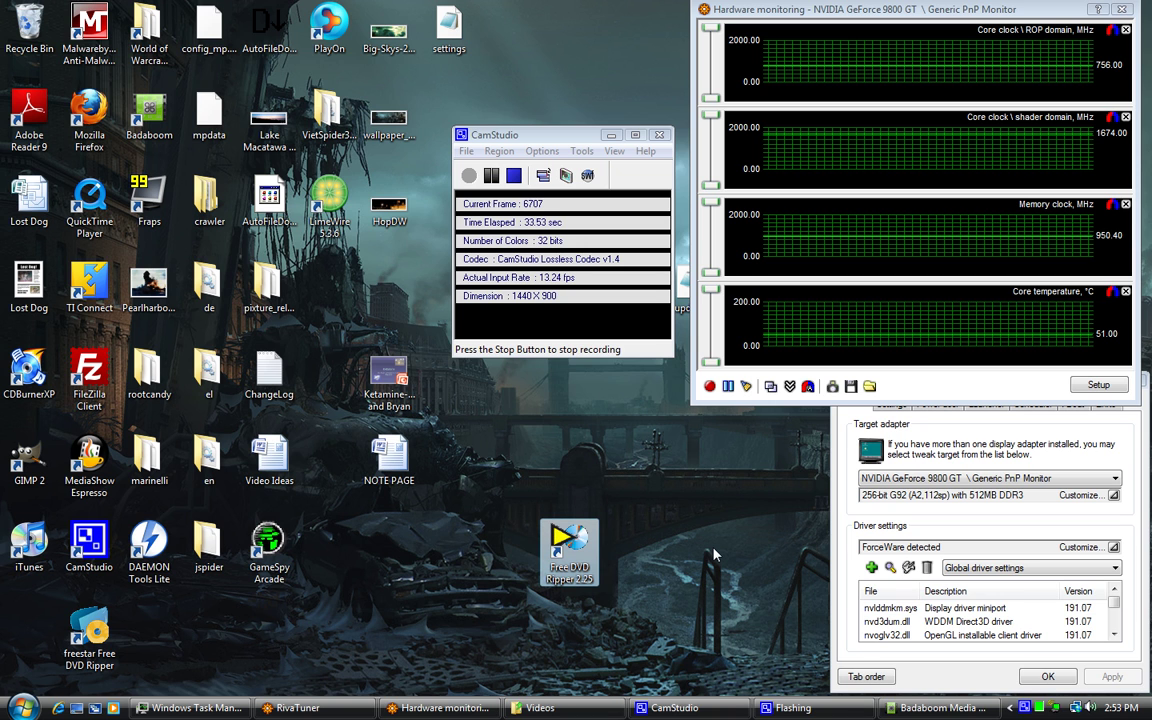
key(Return)
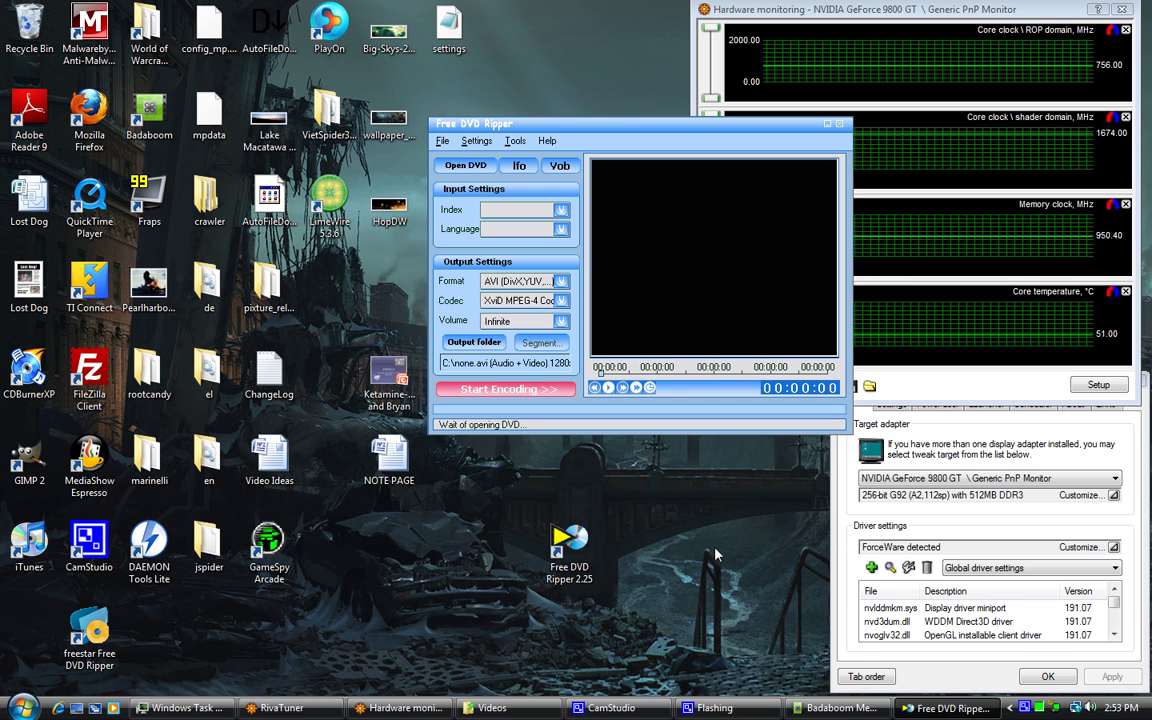
Step: Set the BLACKSHEEP disc's VIDEO_TS folder on drive D: as the DVD root
click(483, 170)
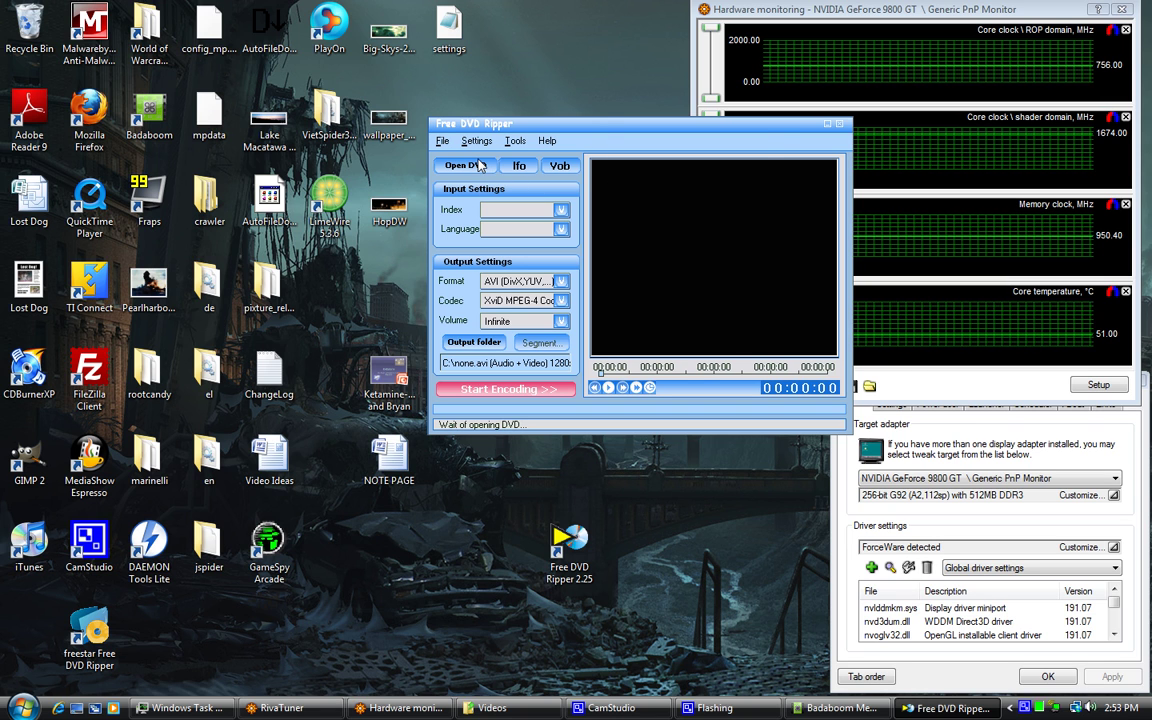
click(553, 263)
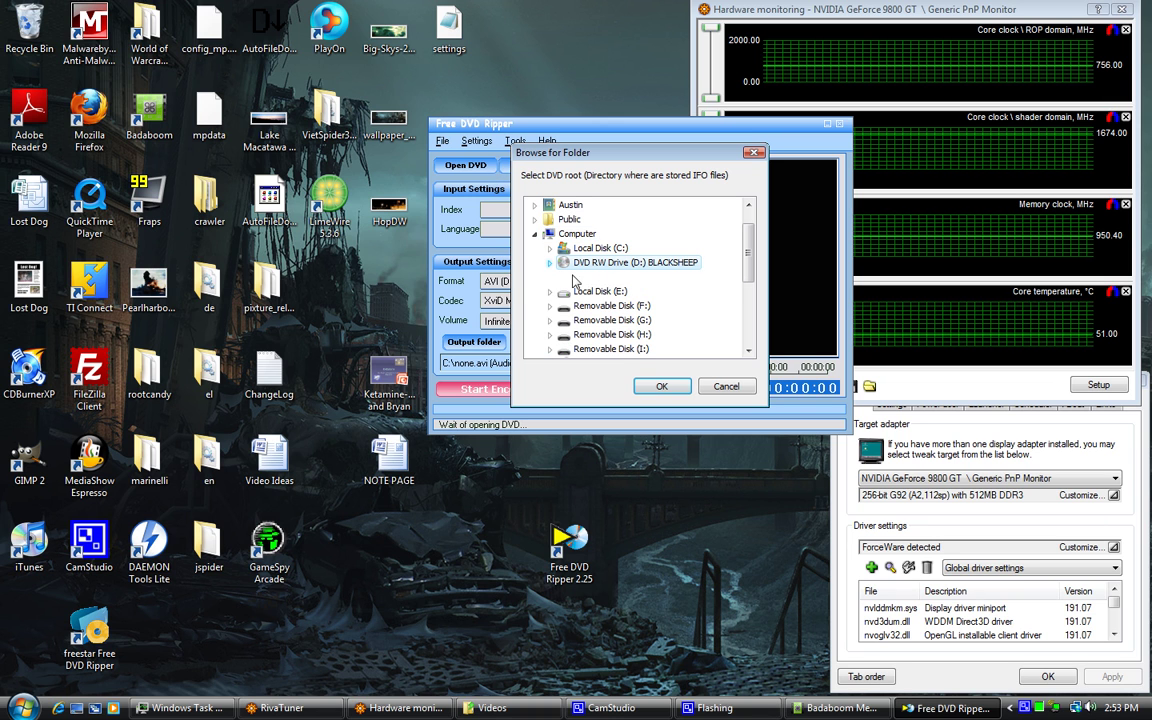
click(600, 277)
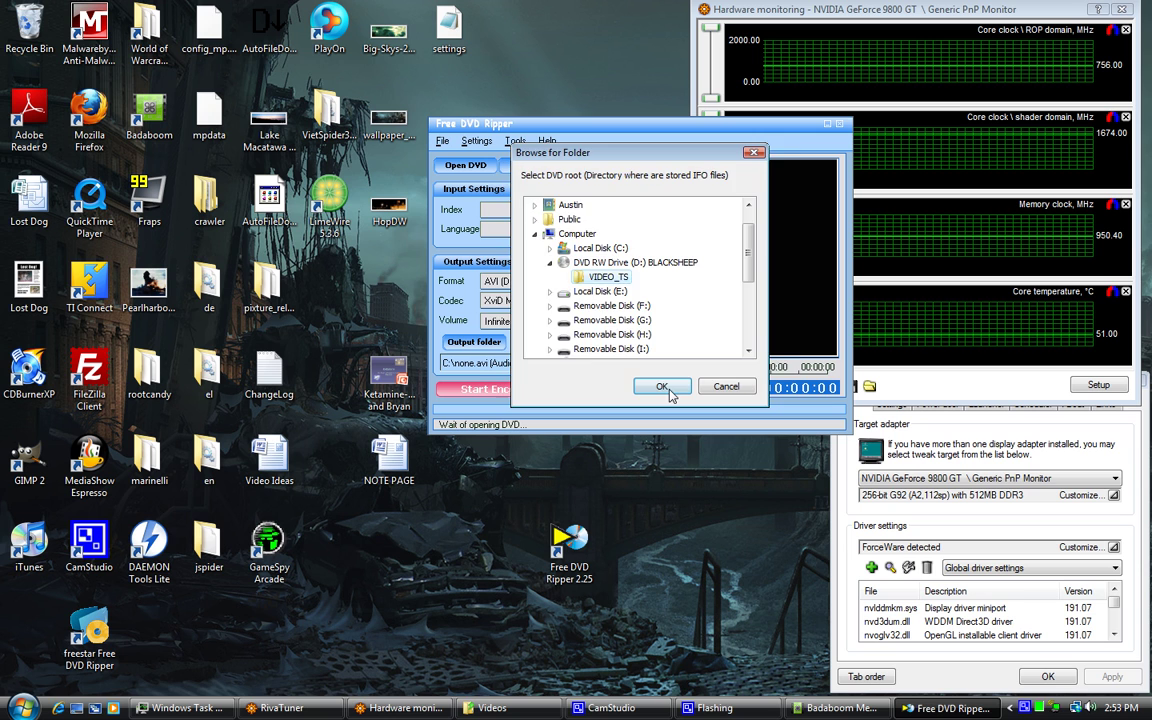
click(662, 386)
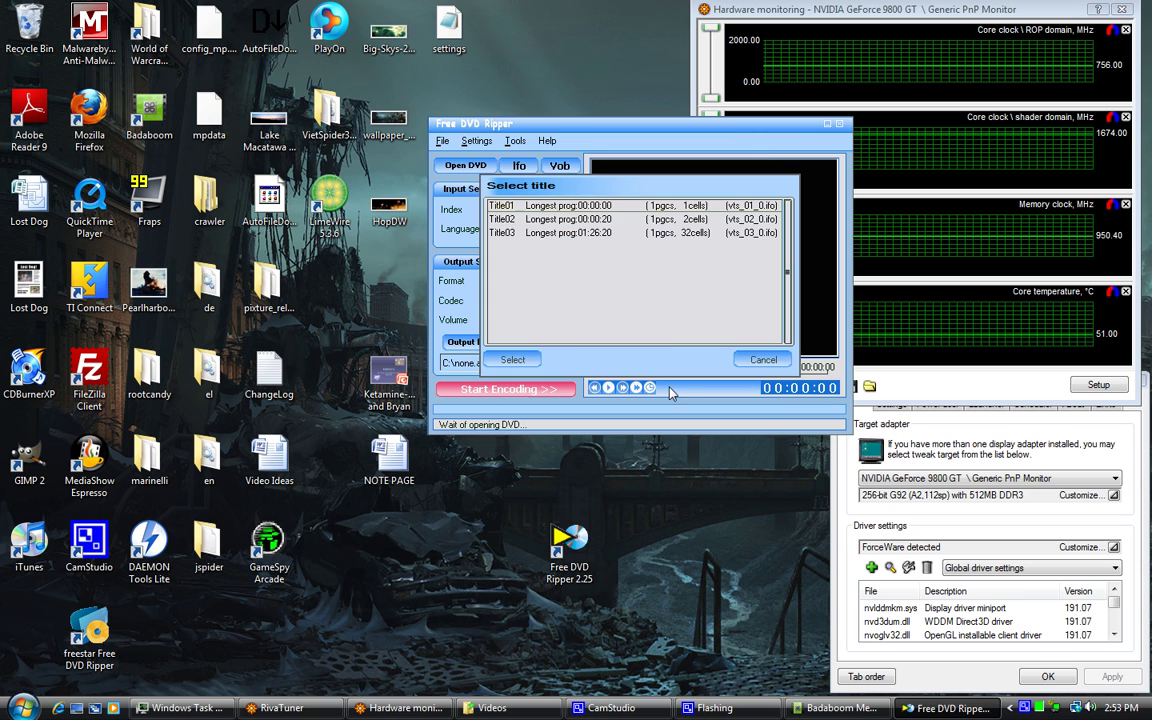
Step: Start ripping Title03 over the existing C:\none.avi, then stop the encode after about ten seconds
click(520, 361)
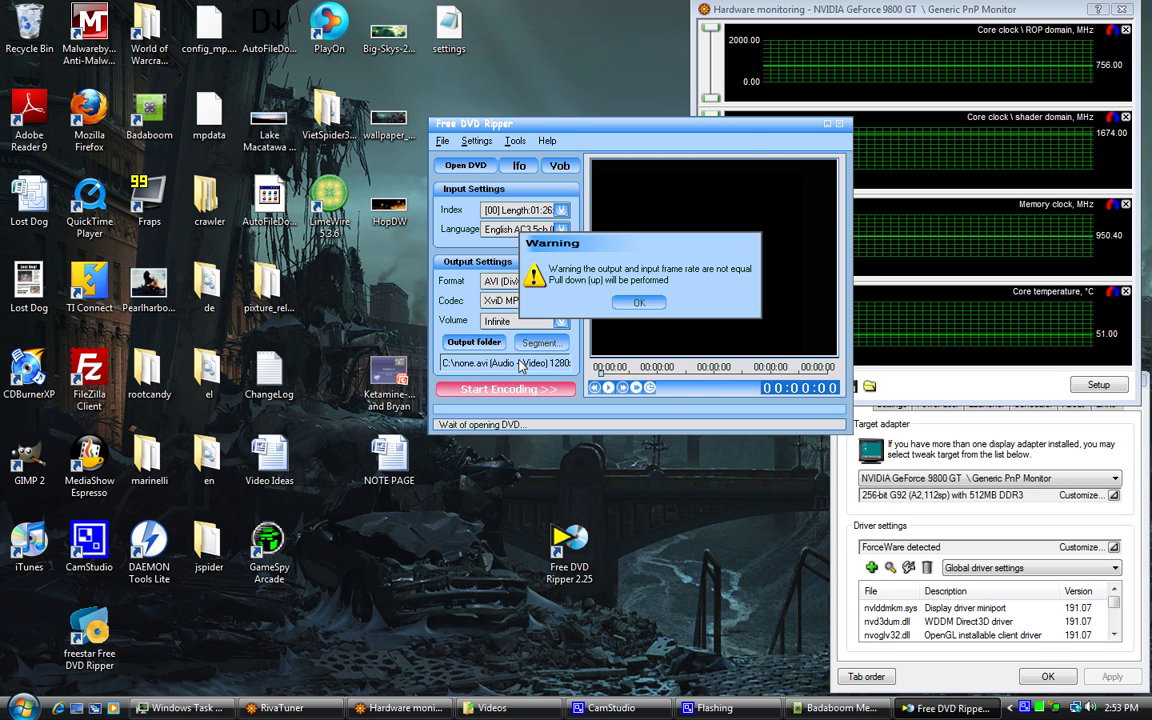
click(642, 305)
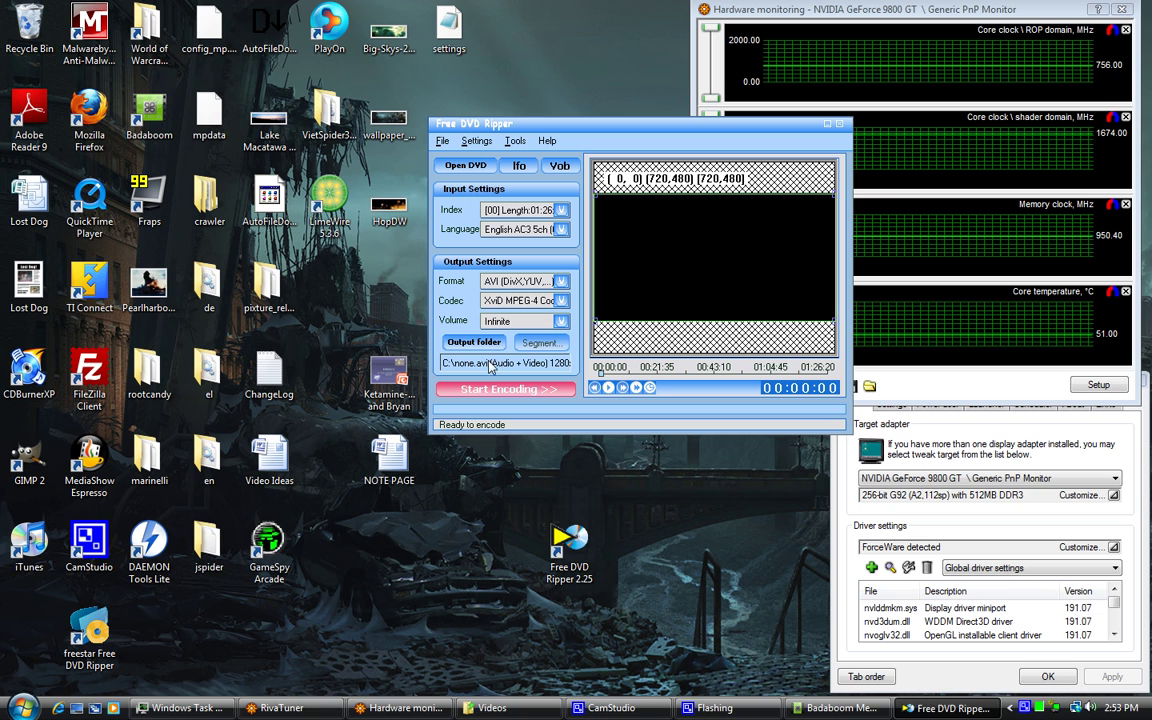
click(517, 392)
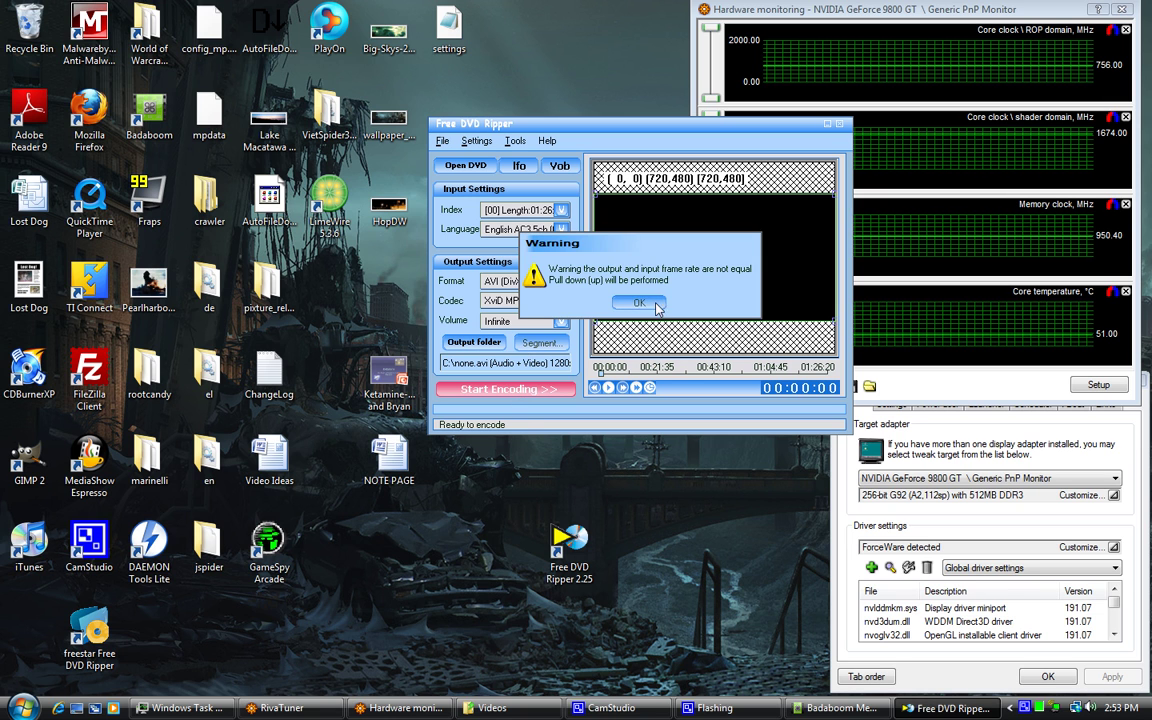
click(642, 305)
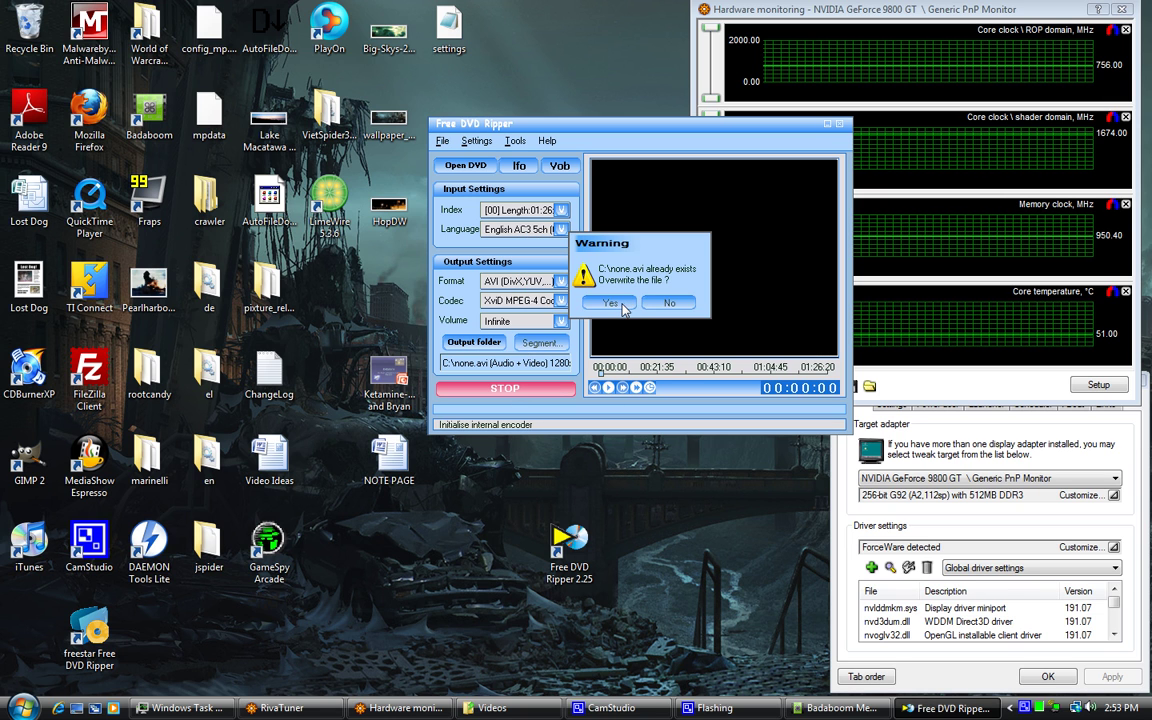
click(611, 303)
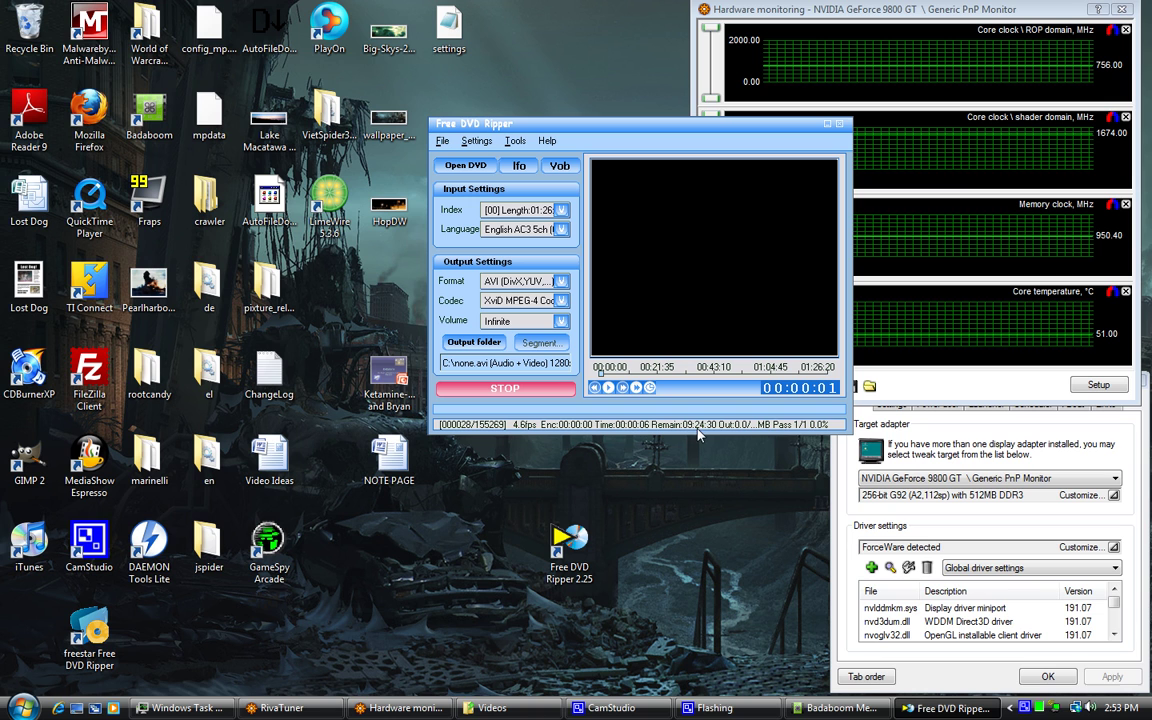
click(538, 392)
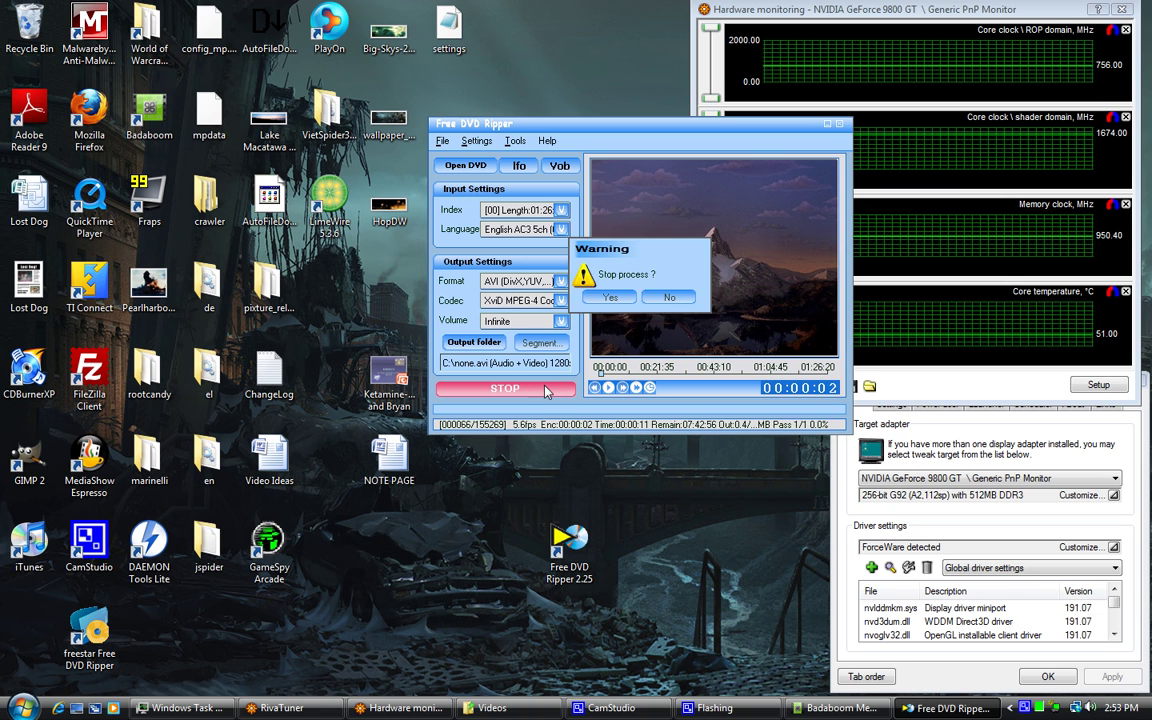
click(610, 299)
Step: Close Free DVD Ripper, rearrange the CamStudio and Badaboom windows, and bring Badaboom to the front
click(840, 125)
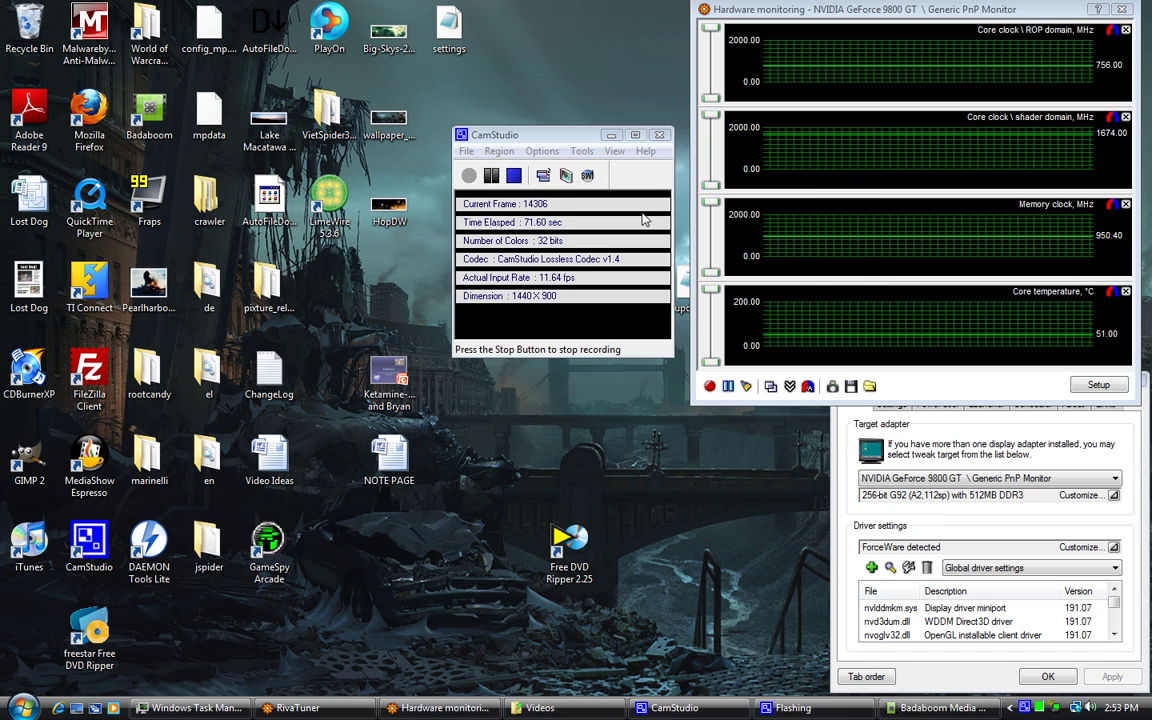
drag(573, 130, 580, 30)
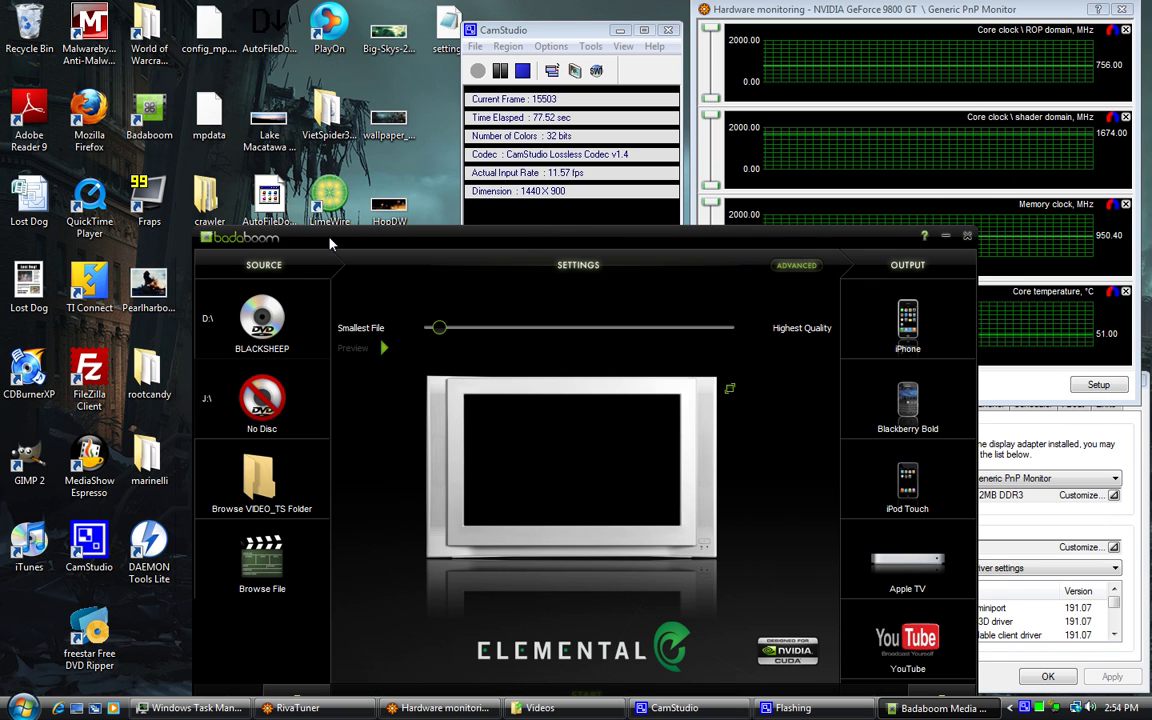
drag(329, 244, 316, 208)
drag(500, 29, 493, 8)
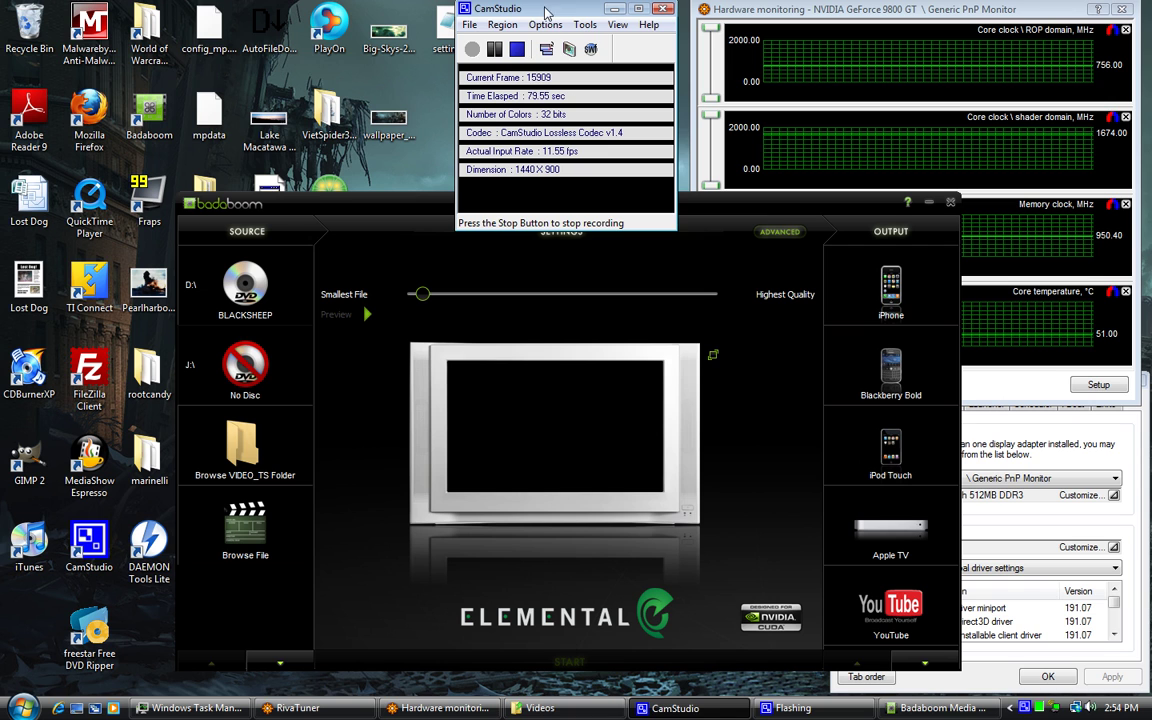
click(576, 233)
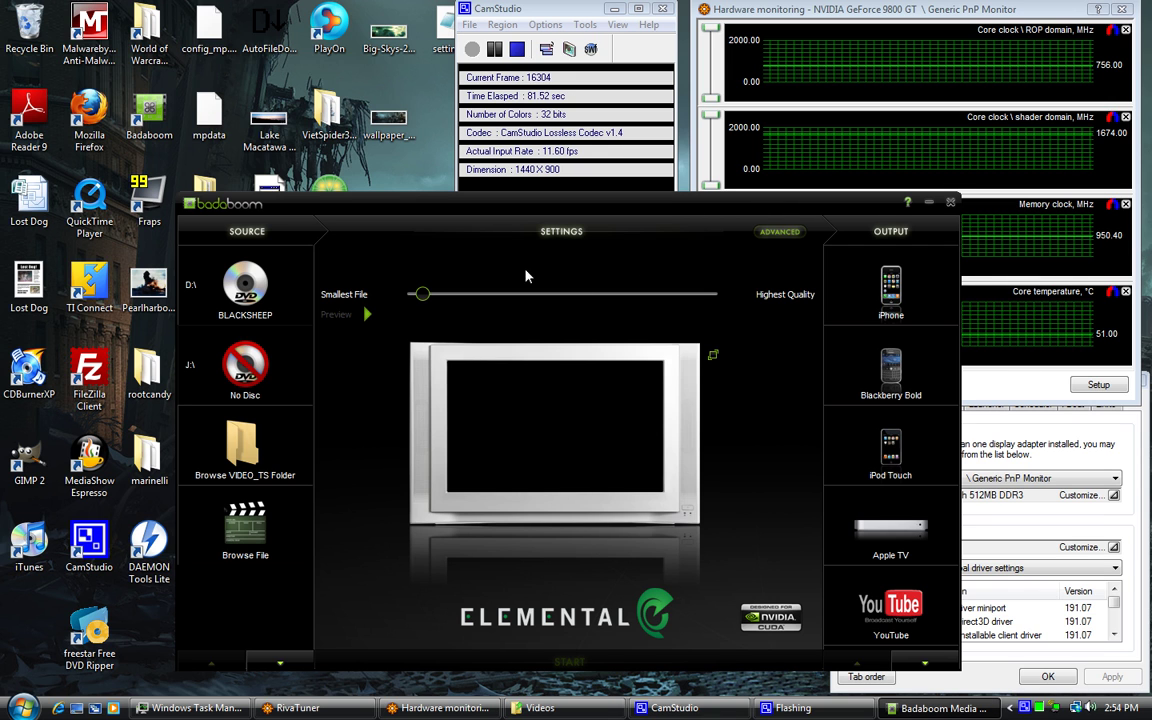
Step: Pick the BLACKSHEEP DVD as Badaboom's source and dismiss the invalid video data errors
click(912, 665)
scroll(885, 625, down, 4)
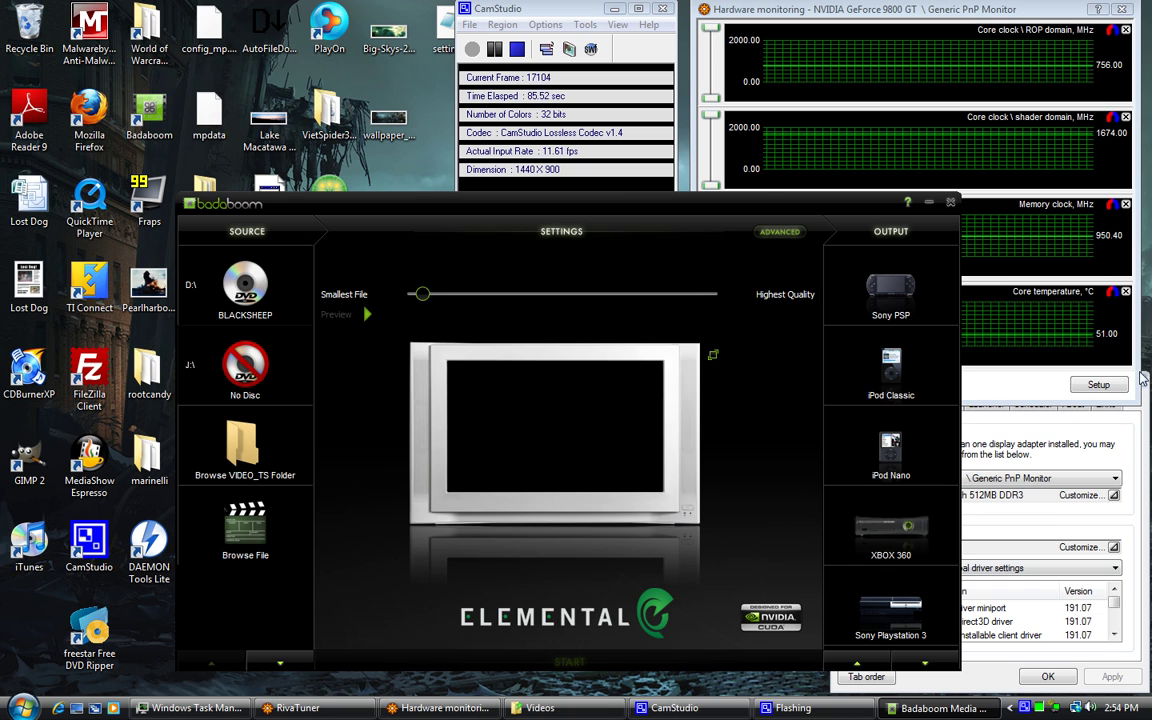
scroll(895, 615, down, 2)
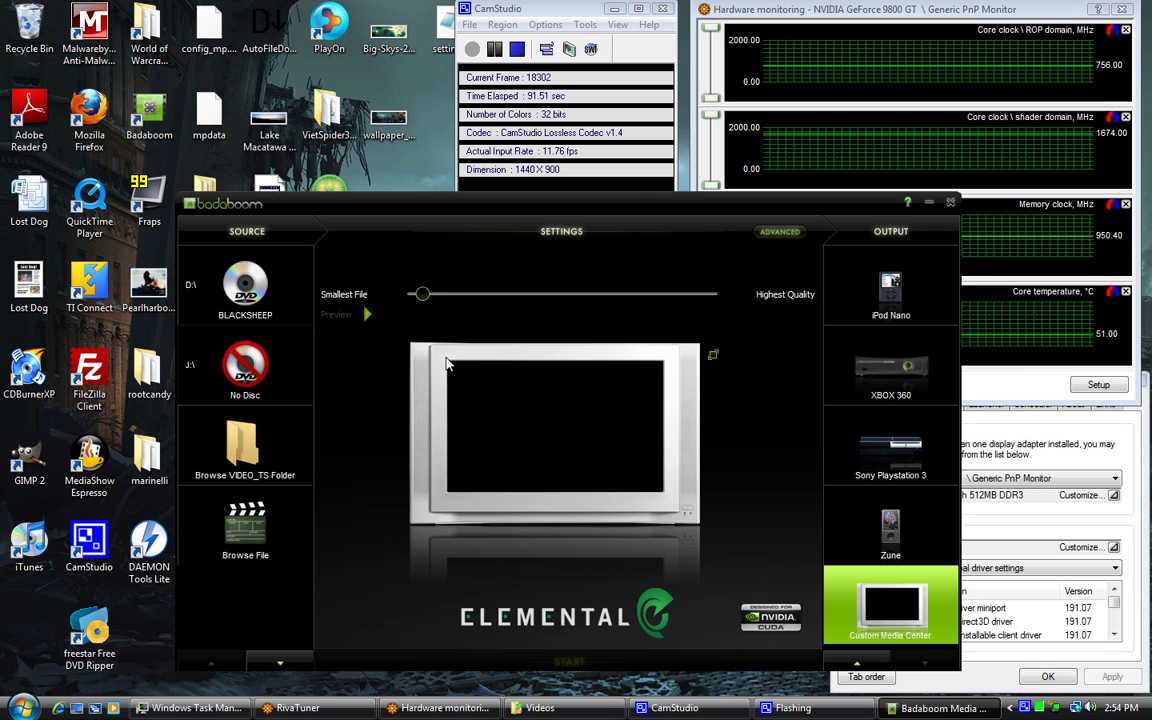
click(255, 297)
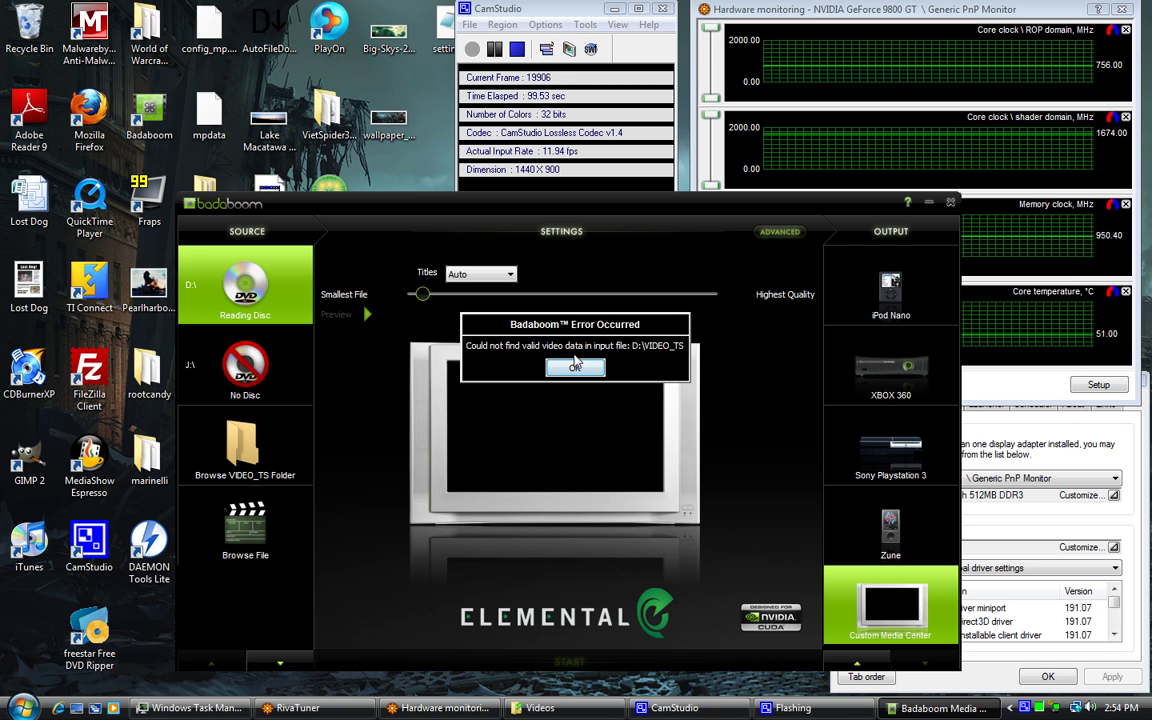
click(577, 363)
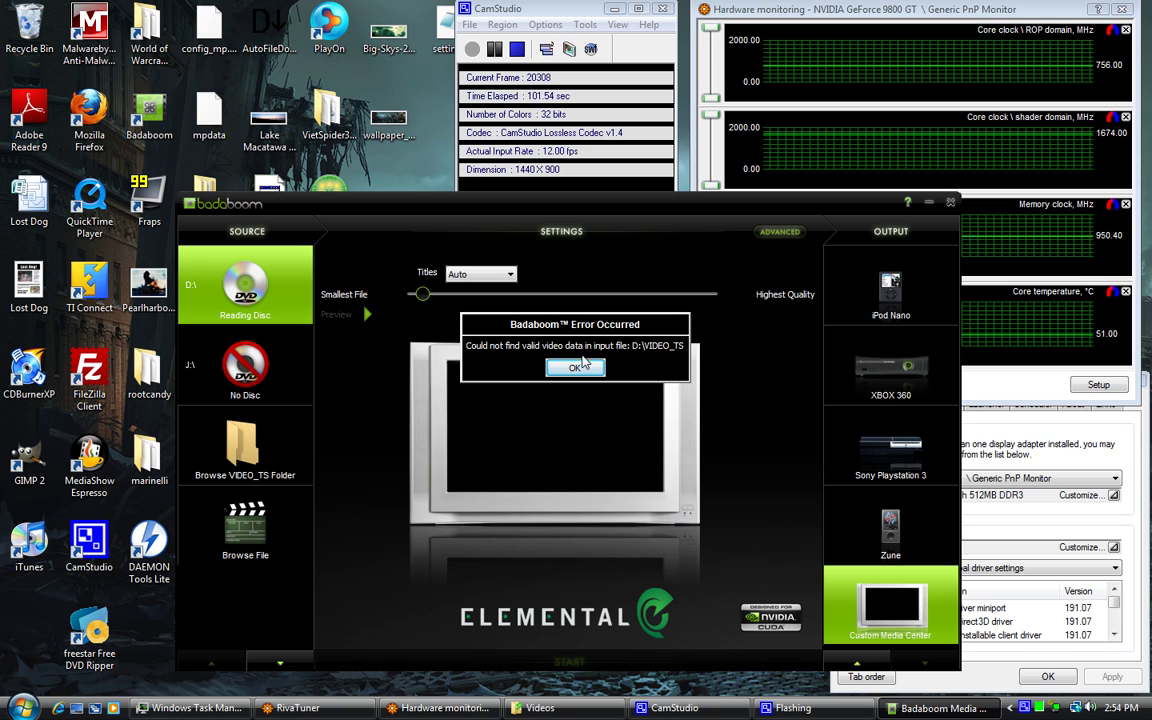
click(571, 360)
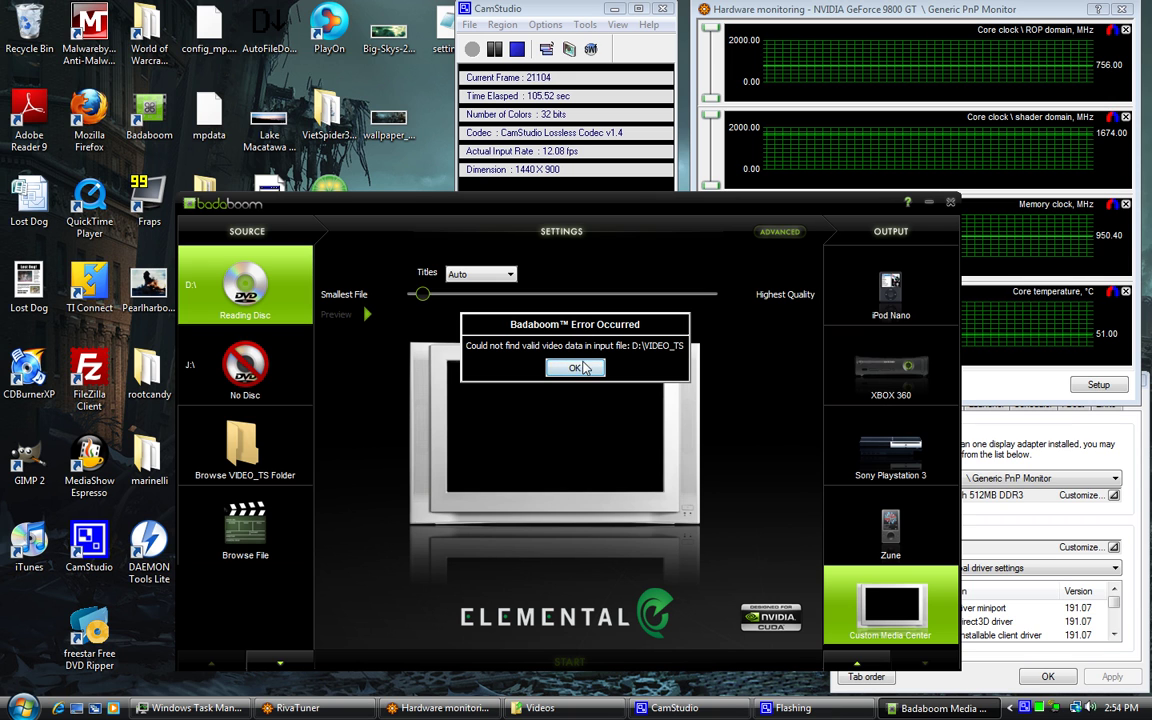
click(584, 369)
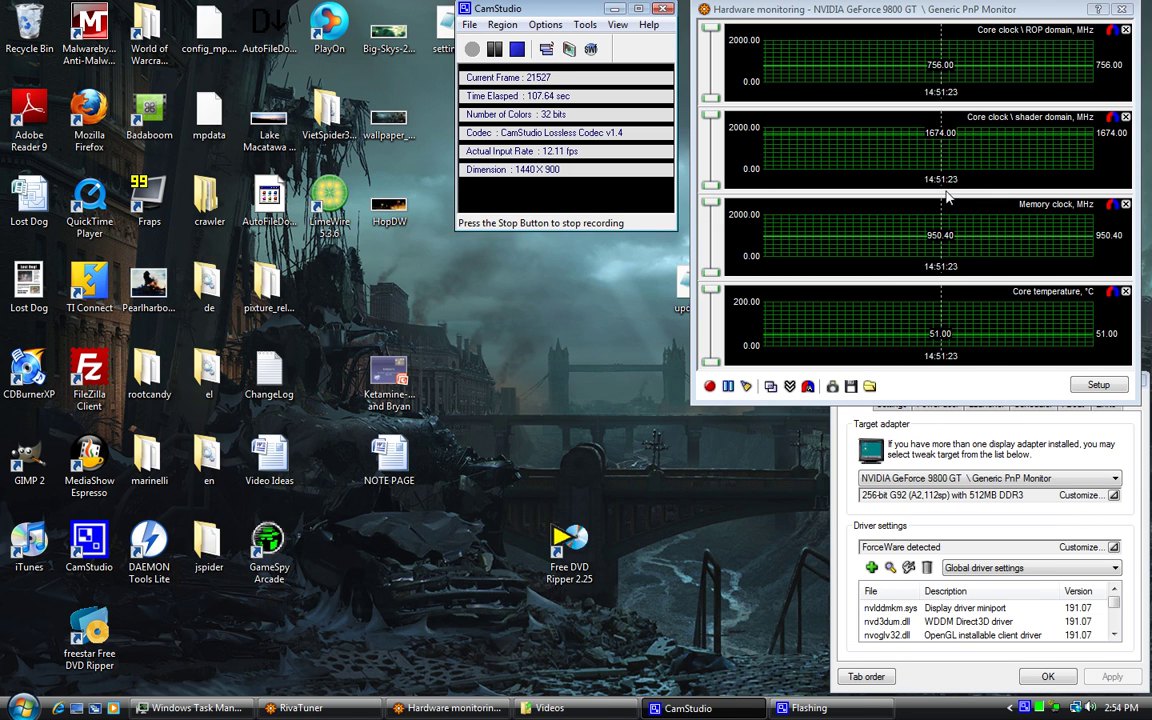
Step: Launch DVD43 from the Start menu into the tray, then relaunch Badaboom Media Converter
click(22, 707)
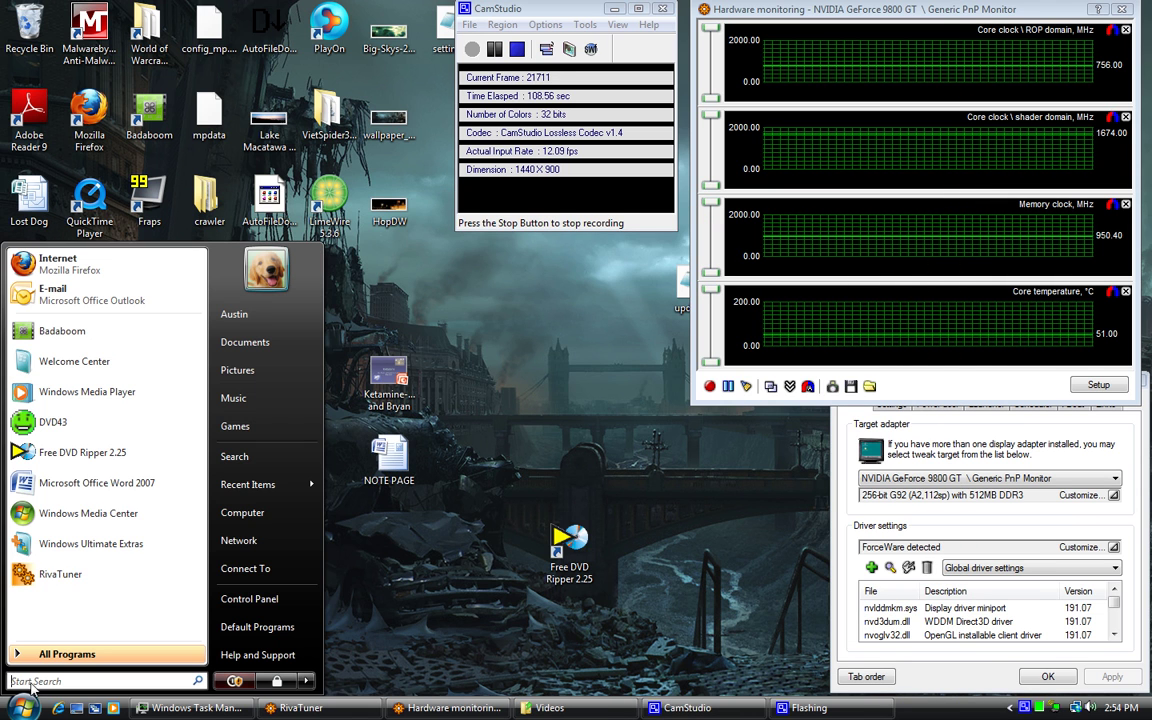
click(53, 423)
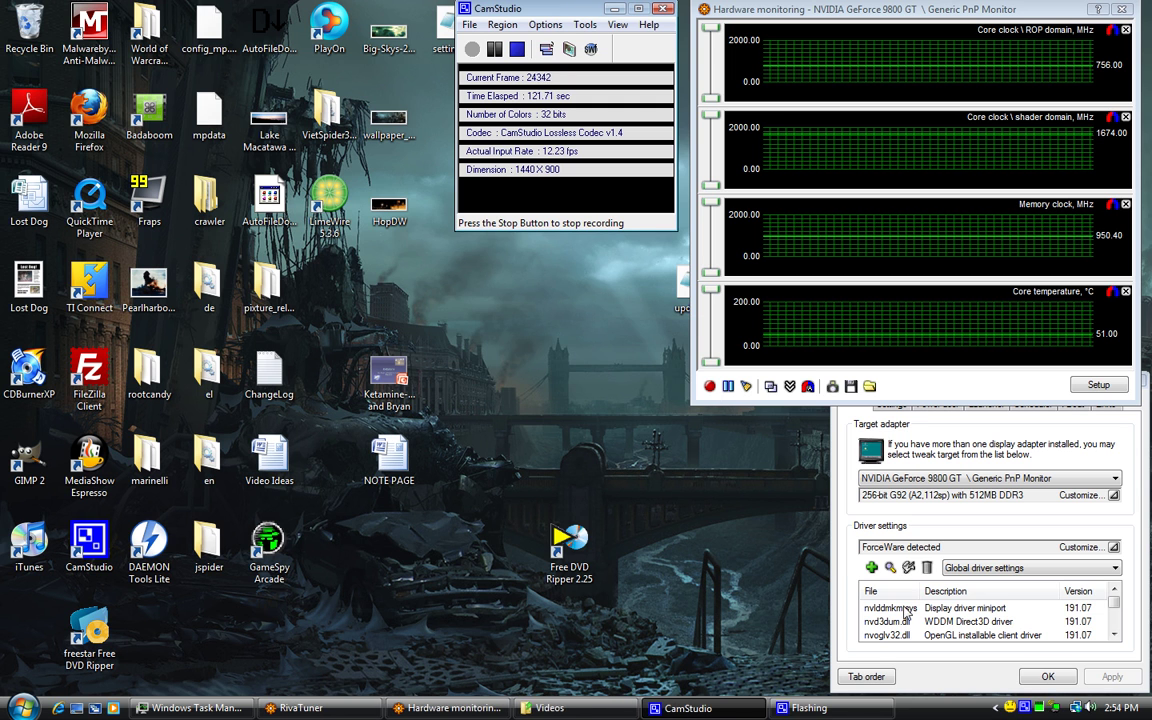
mouse_move(1010, 710)
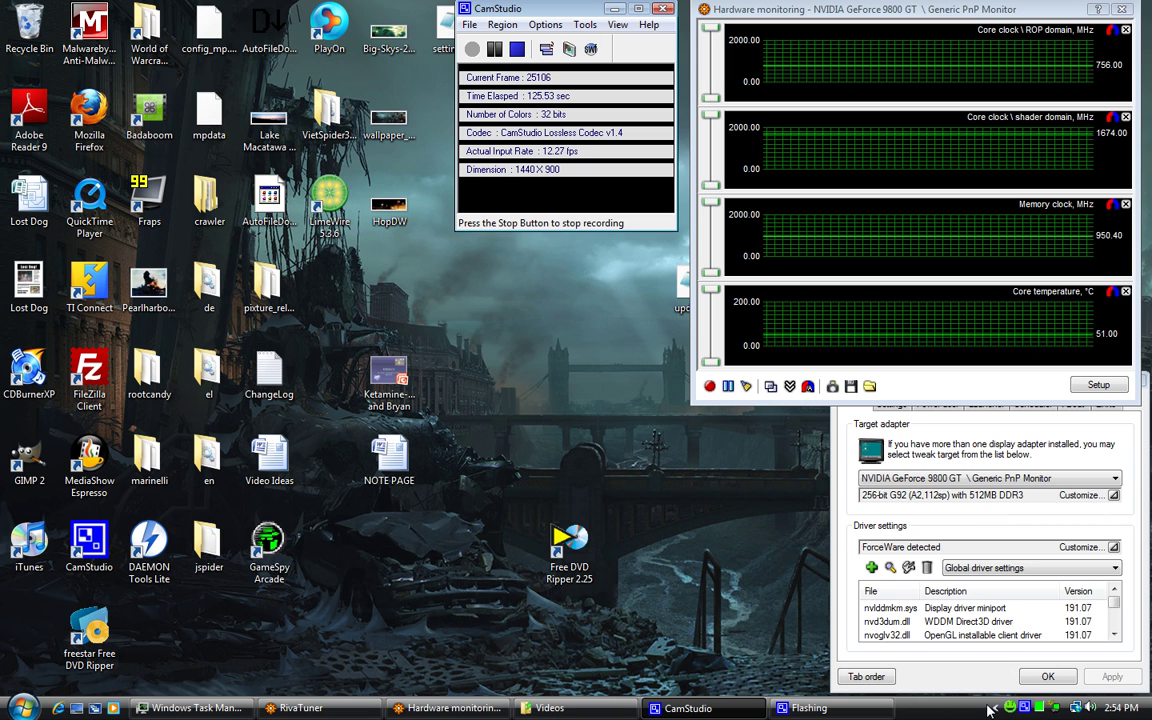
click(22, 708)
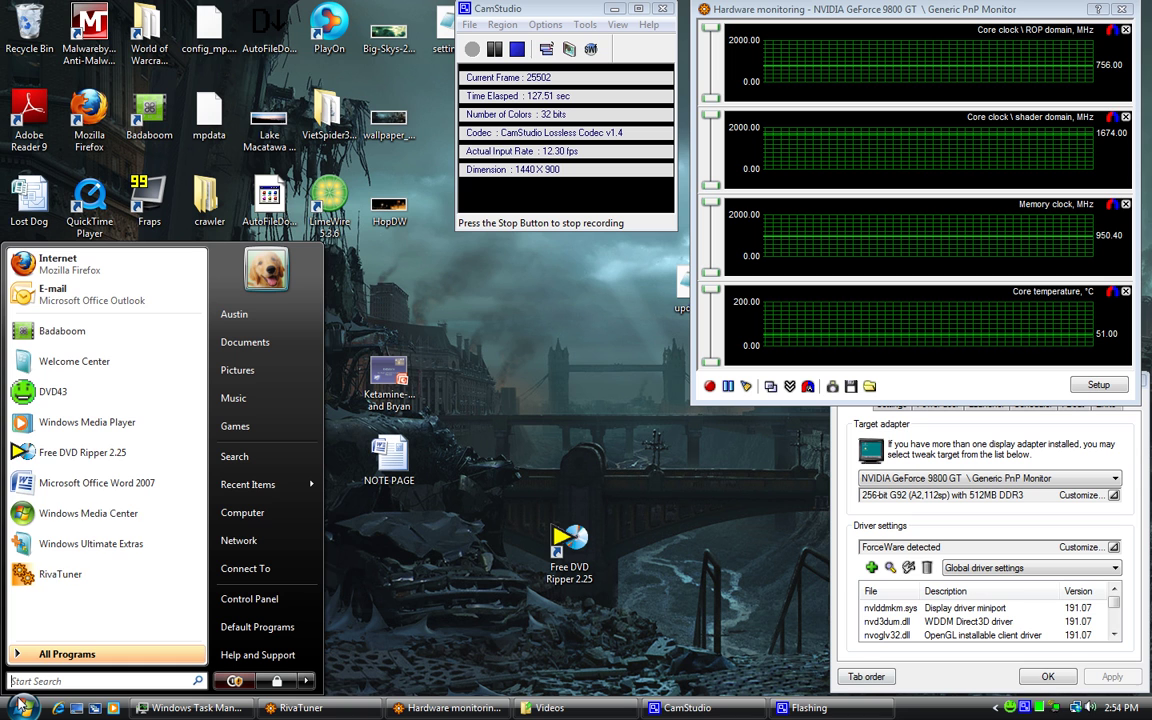
key(Escape)
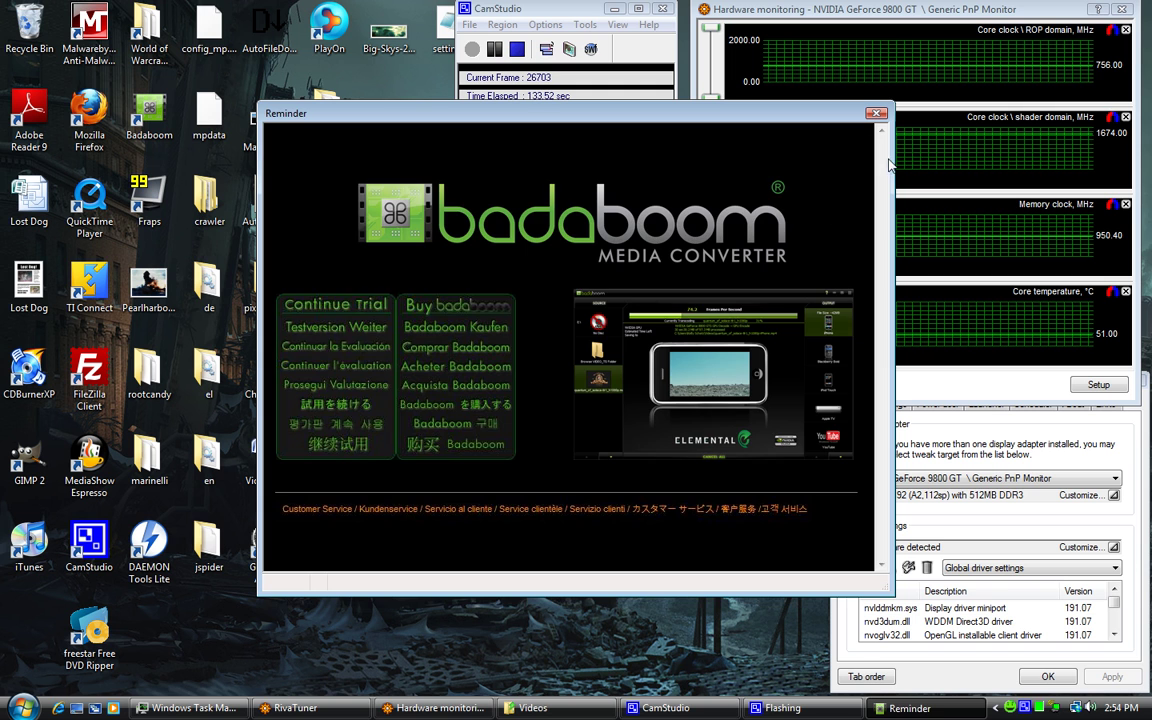
Step: Dismiss the trial reminder, load BLACKSHEEP D:\ as the source, and pick Custom Media Center output
click(876, 113)
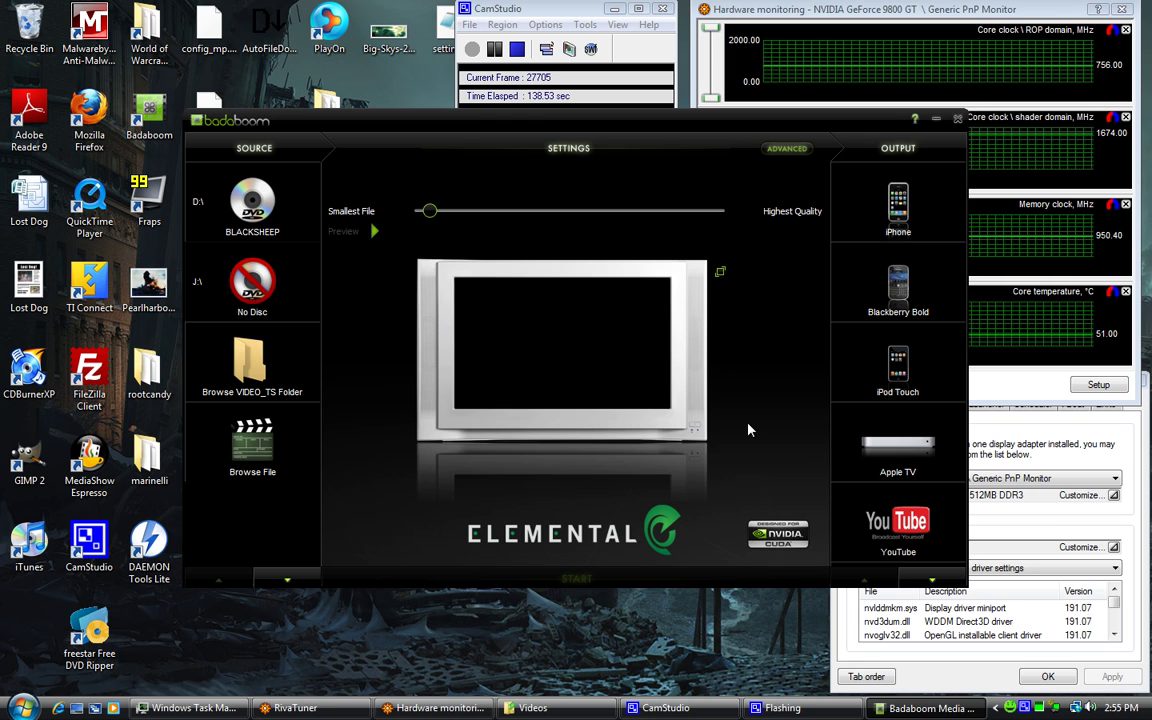
click(268, 222)
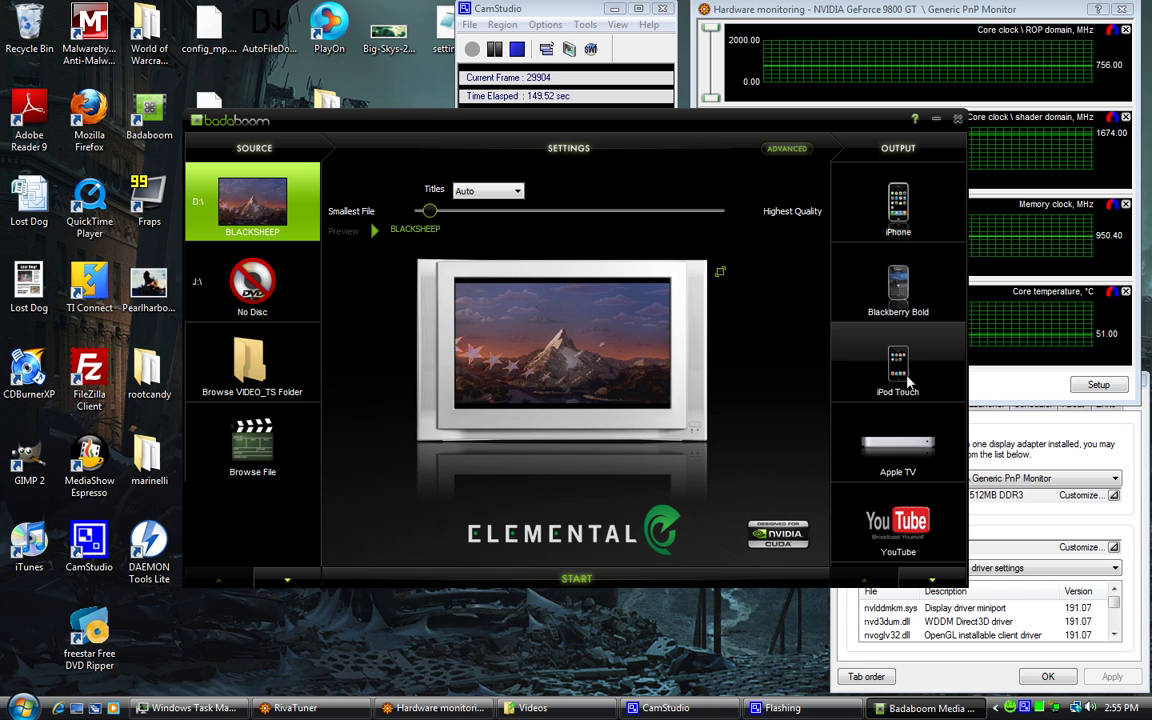
click(932, 579)
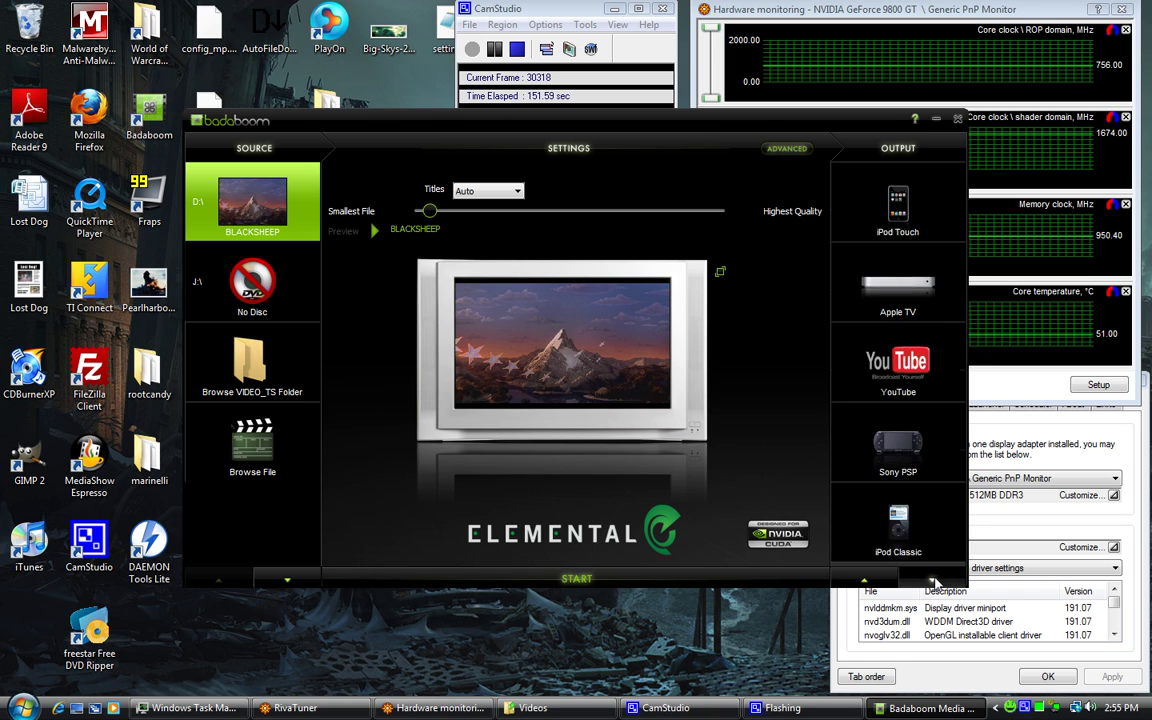
click(933, 580)
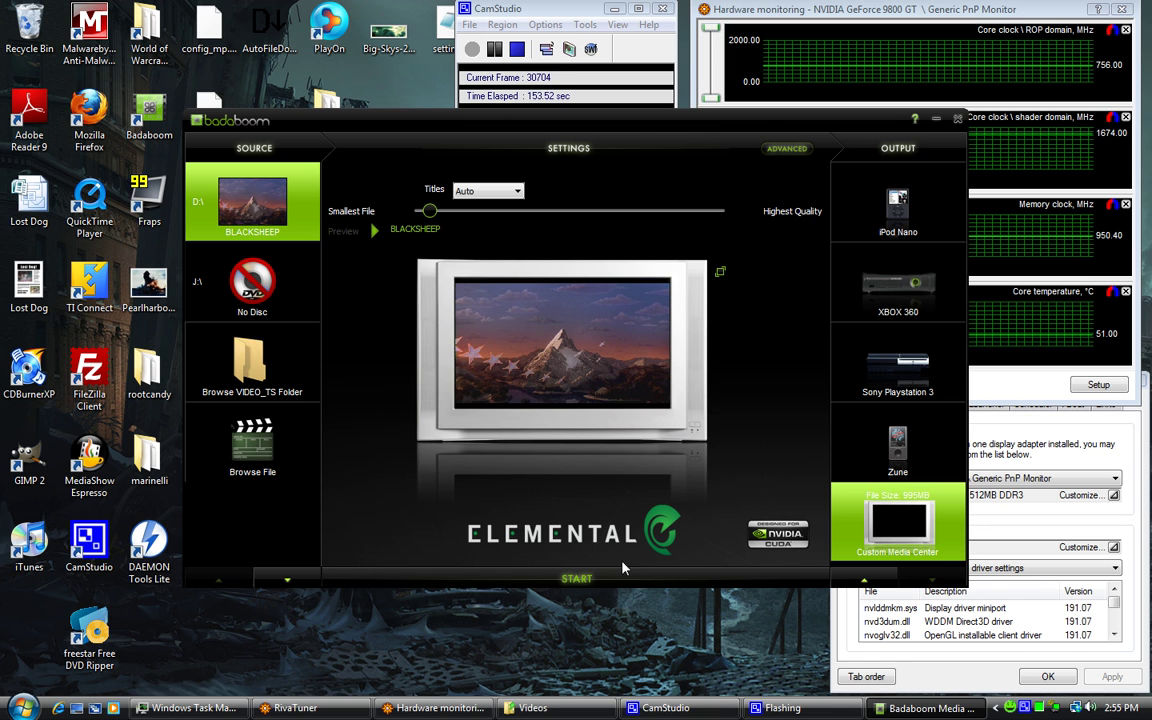
Step: In advanced video settings, keep GeForce 9800 GT(0) as the GPU and raise bitrate to 25000kbit
click(800, 150)
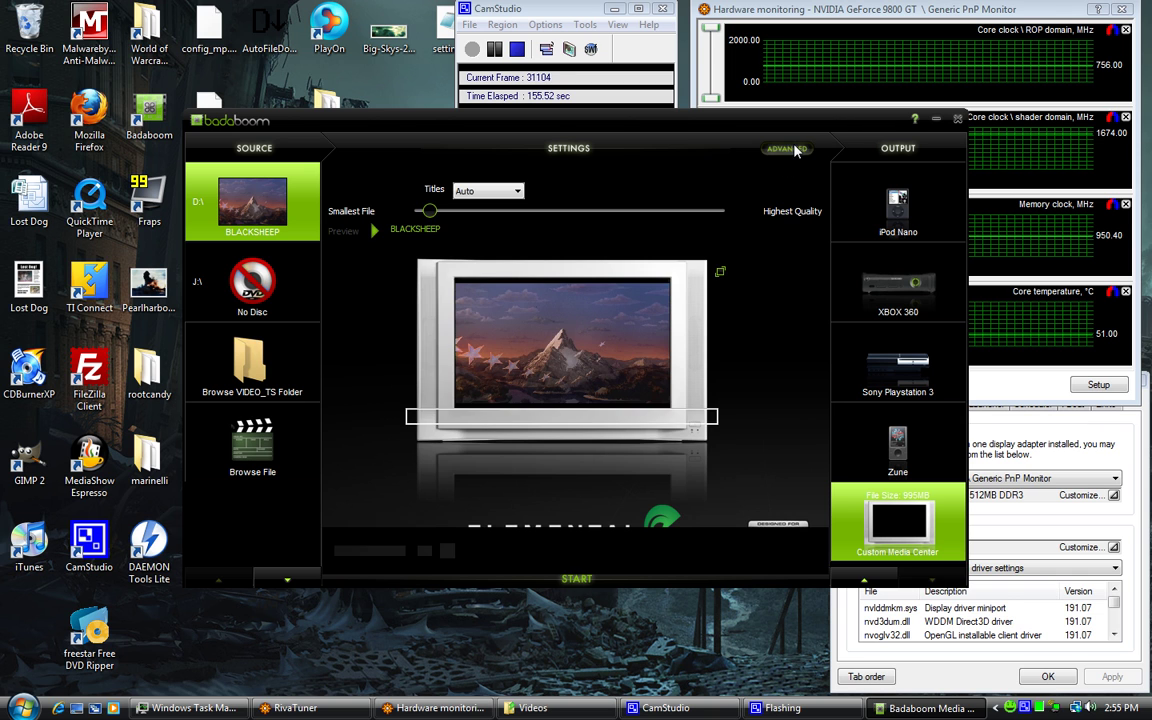
click(505, 285)
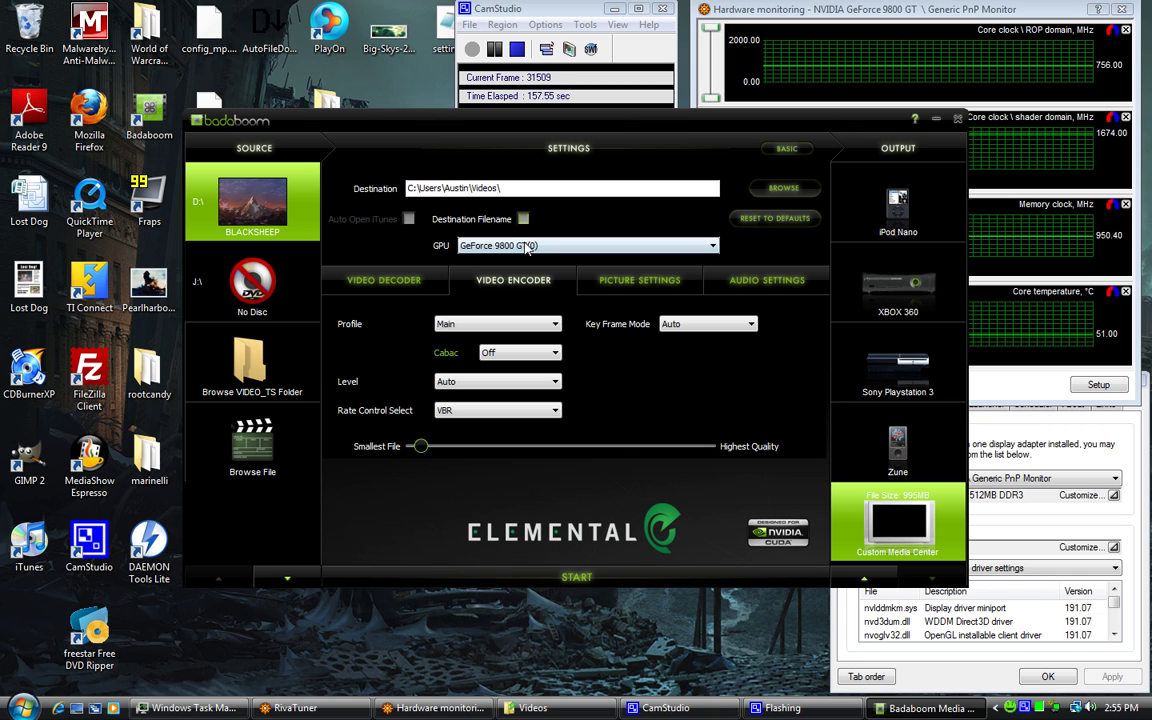
click(515, 246)
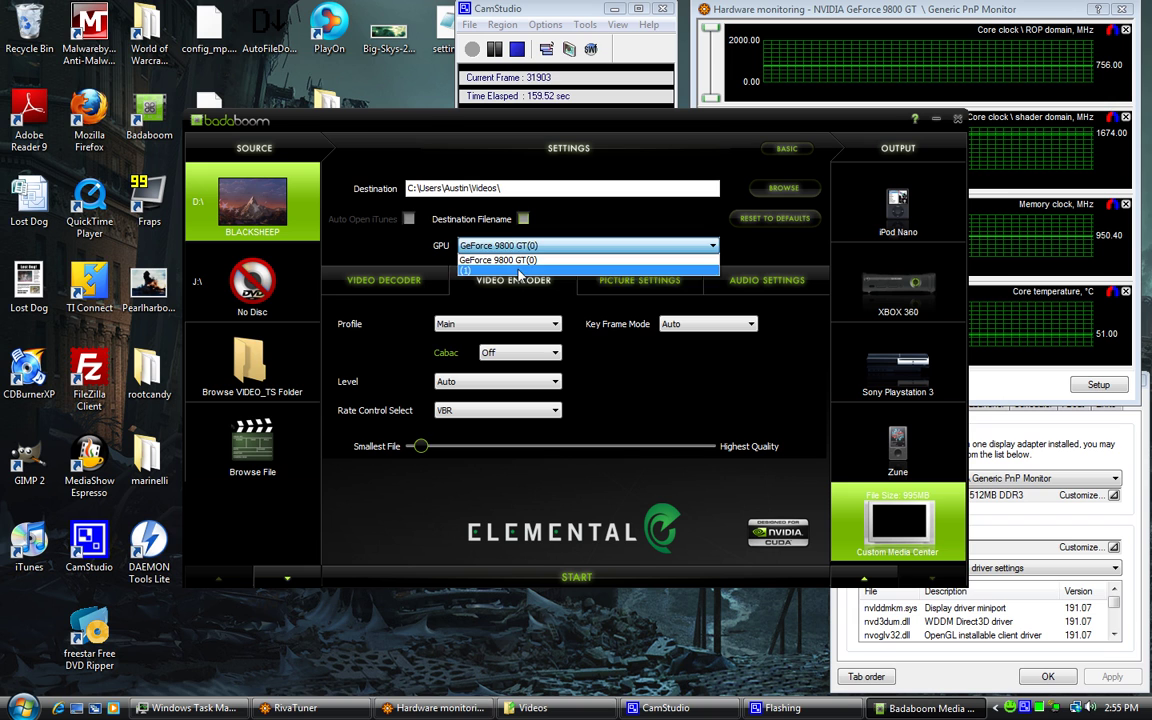
click(505, 259)
click(500, 247)
click(500, 253)
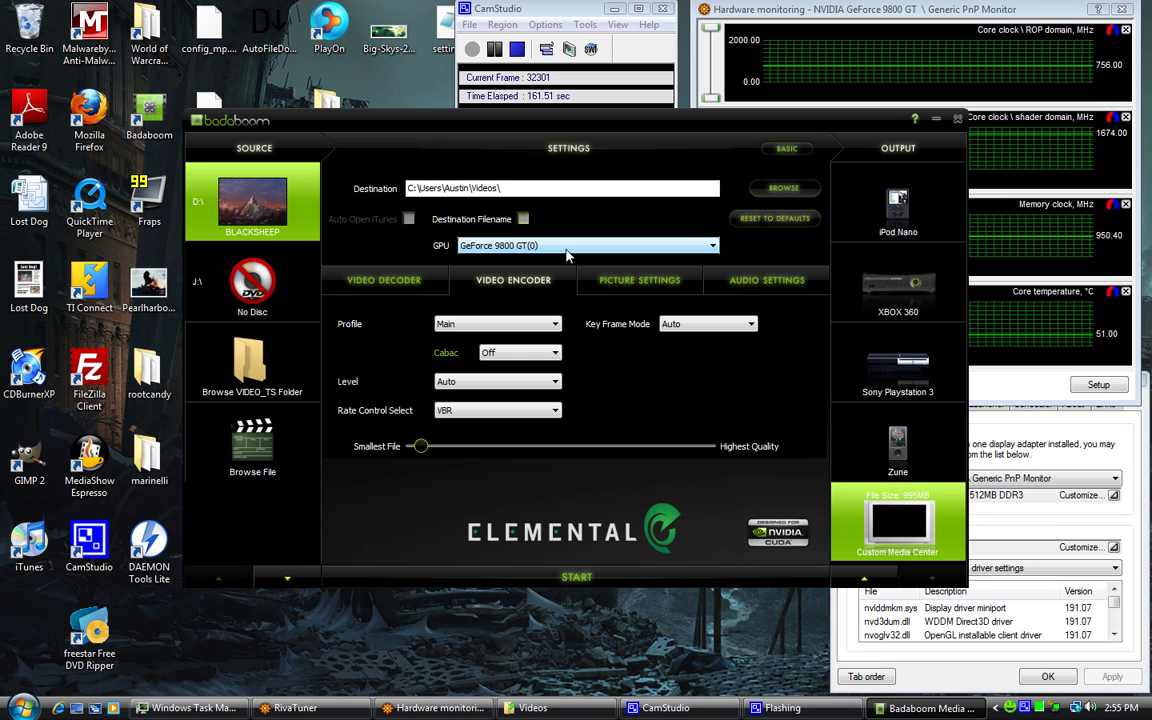
click(547, 325)
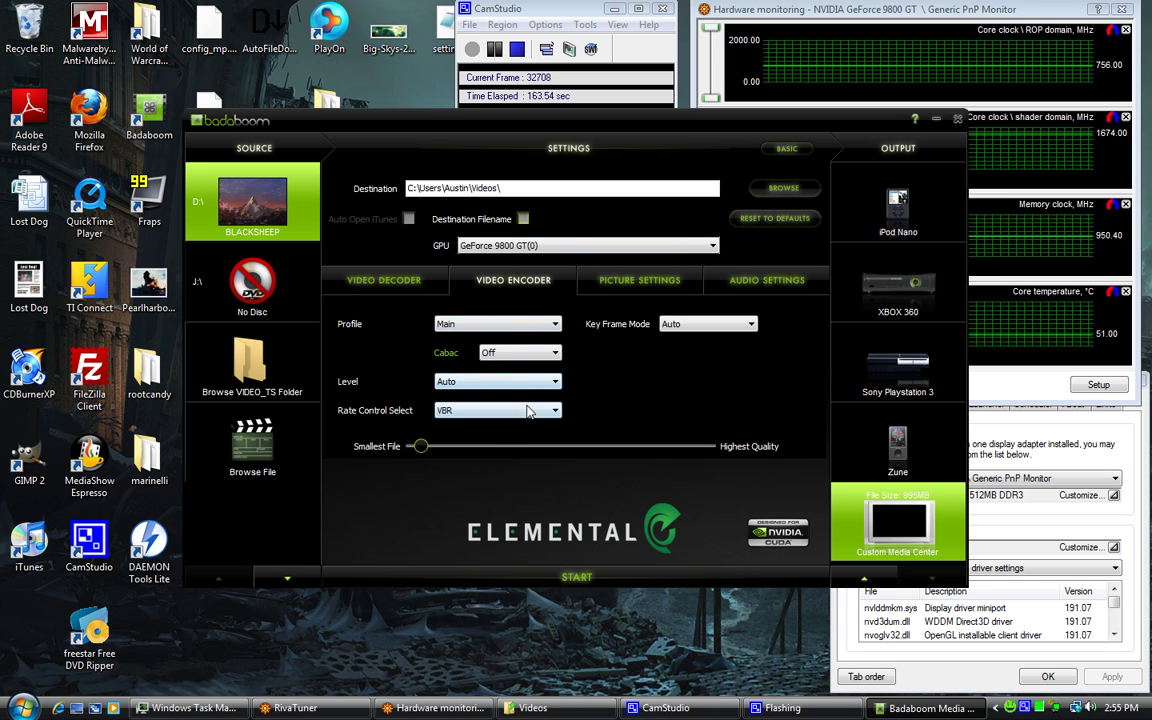
mouse_move(421, 457)
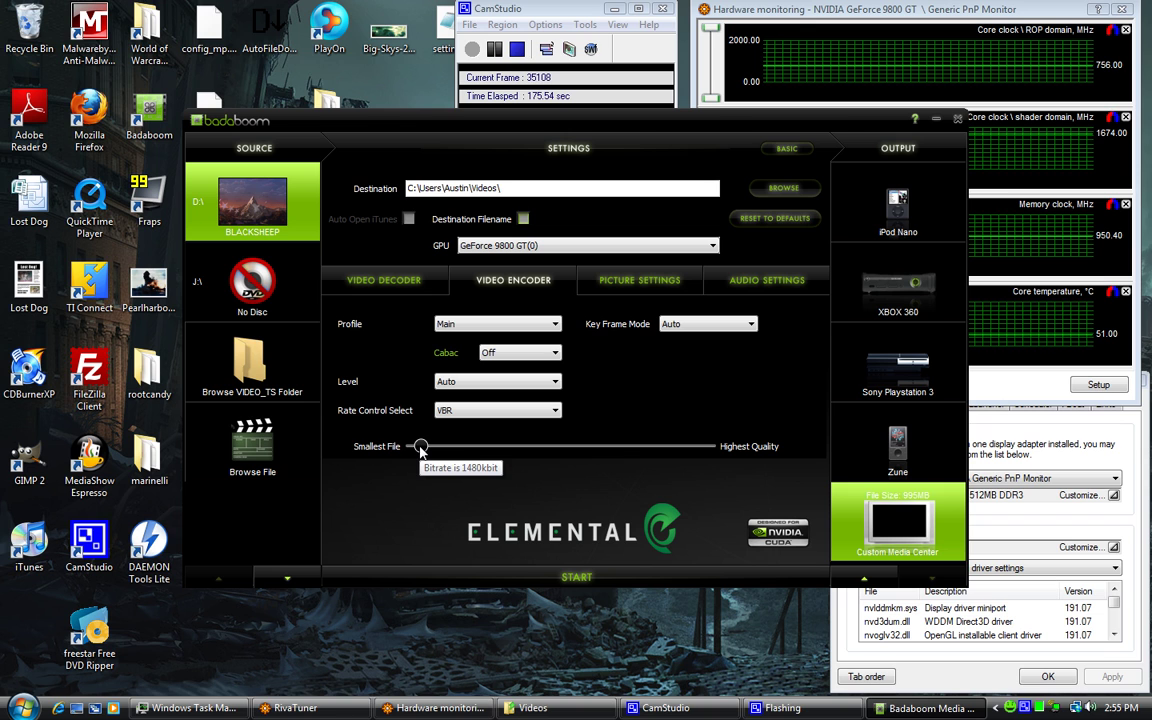
mouse_move(421, 447)
mouse_down()
mouse_move(710, 447)
mouse_move(421, 449)
mouse_up()
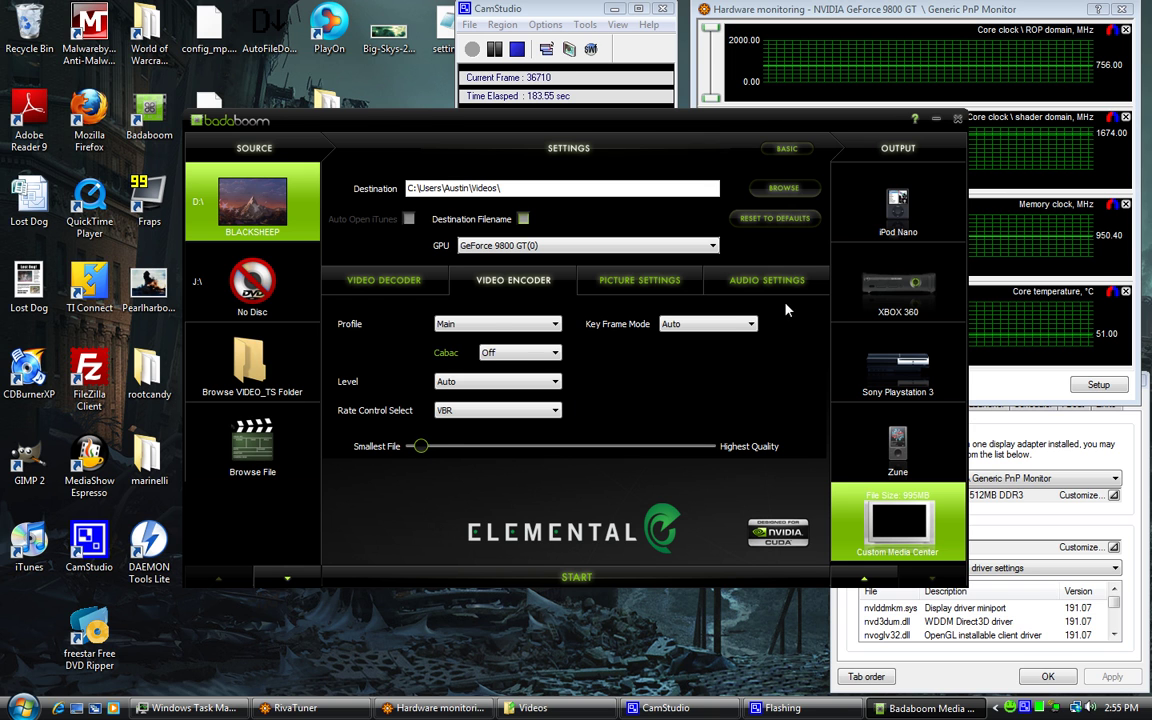
Step: Keep 1280x720 display resolution and set the aspect ratio to Fill to Aspect
click(612, 279)
click(527, 319)
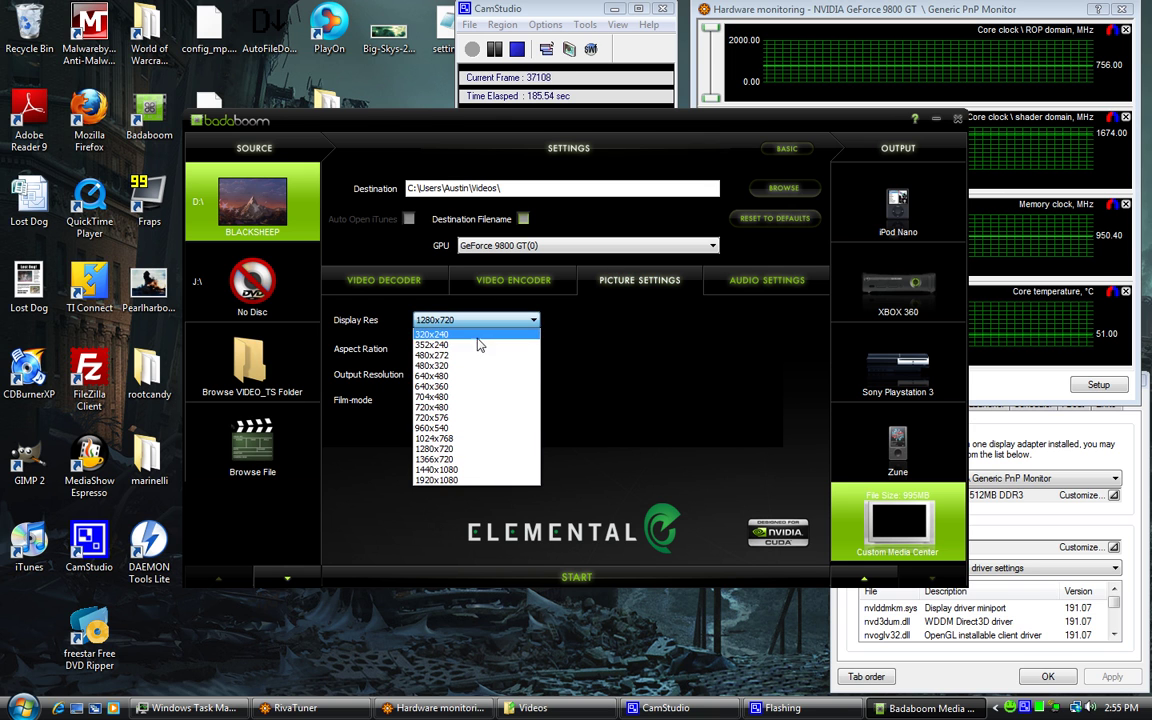
click(450, 449)
click(476, 348)
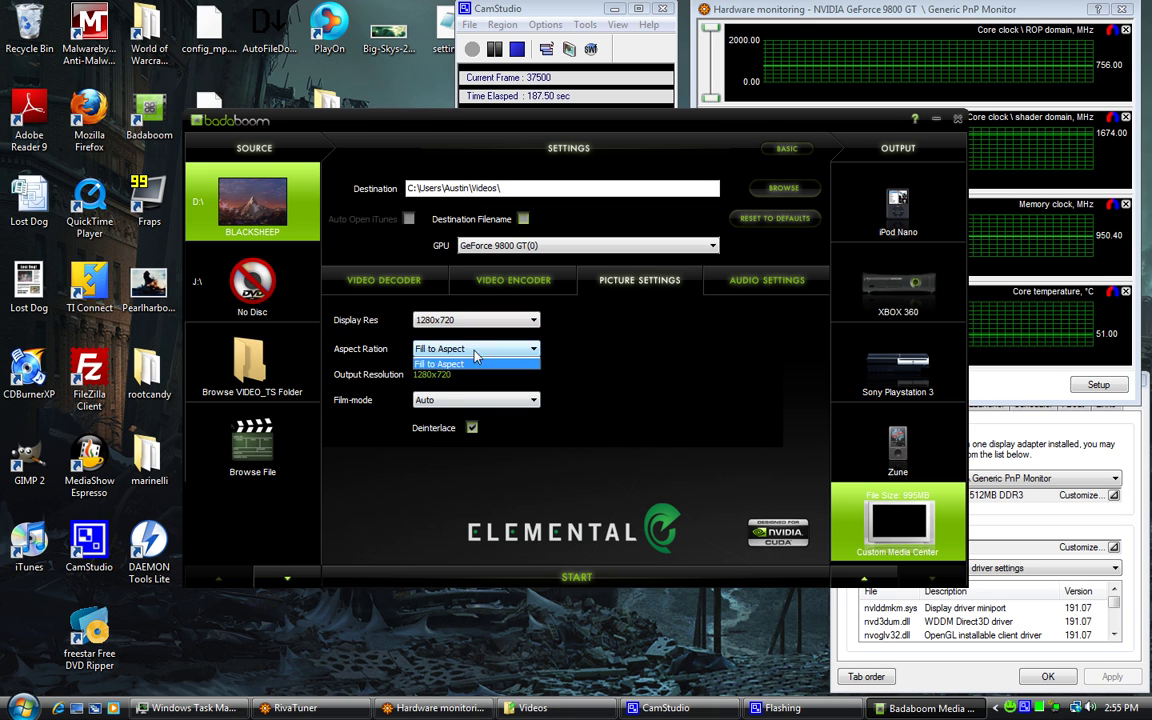
click(476, 374)
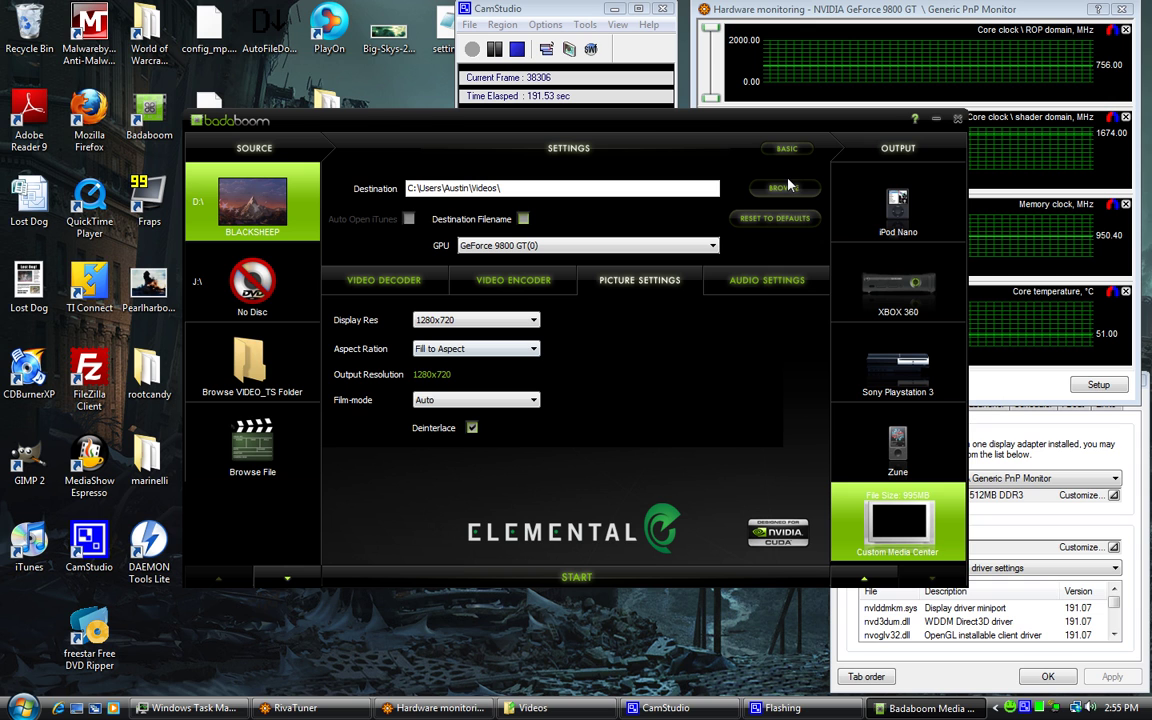
Step: Choose English (Dolby Digital) 5ch as the audio track
click(766, 280)
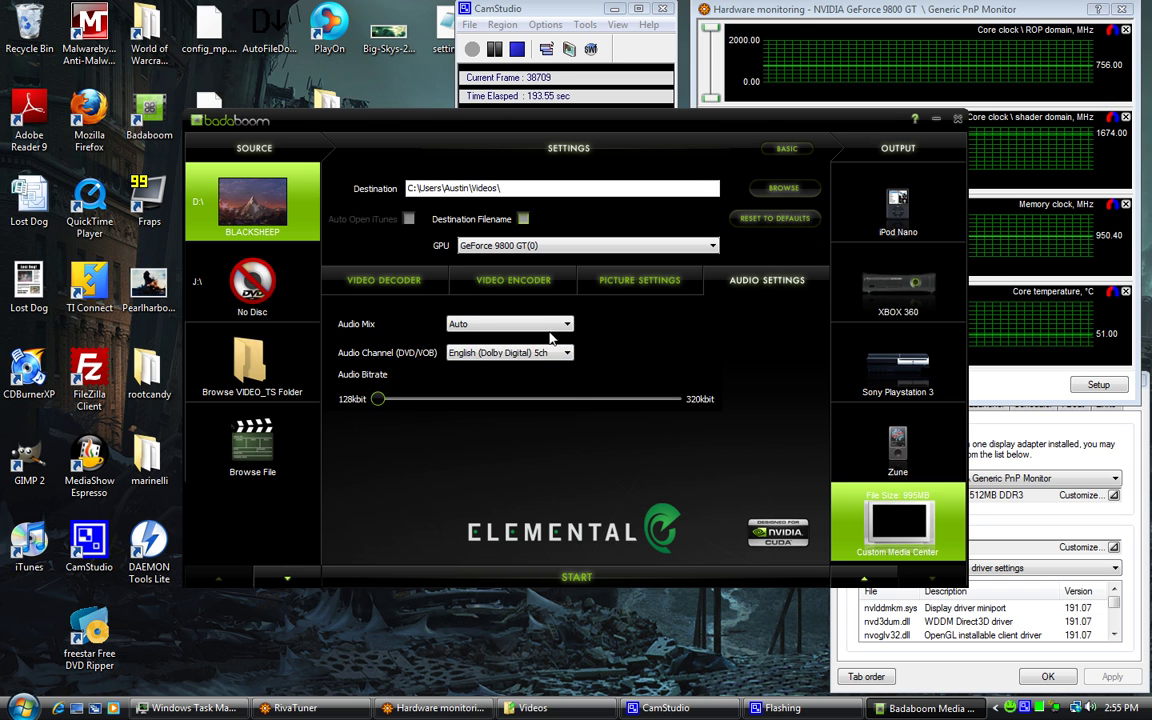
click(540, 351)
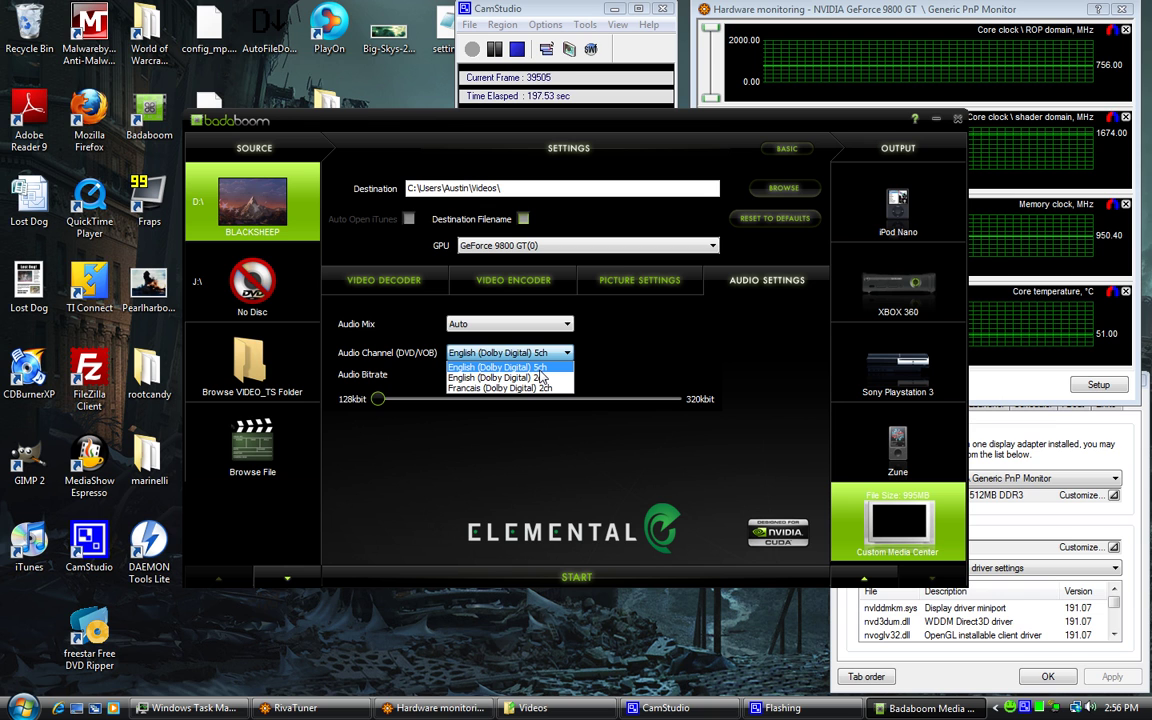
click(540, 370)
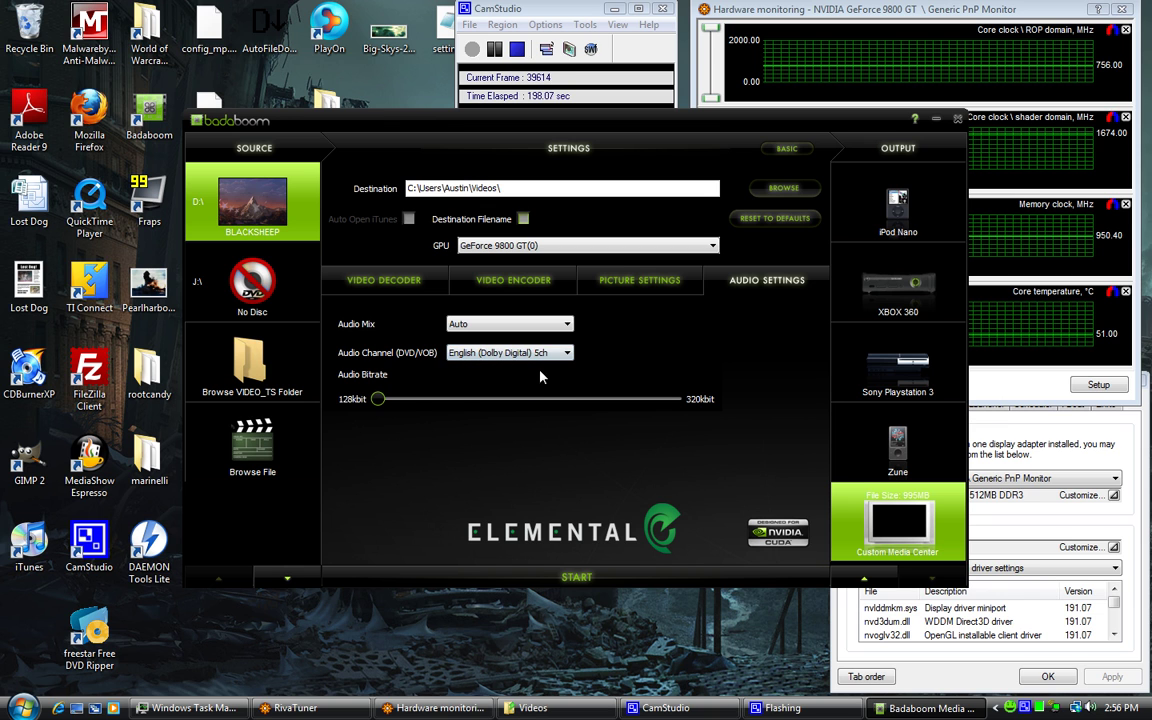
Step: From BASIC view, start transcoding over the existing MP4, then cancel all and exit Badaboom
click(786, 150)
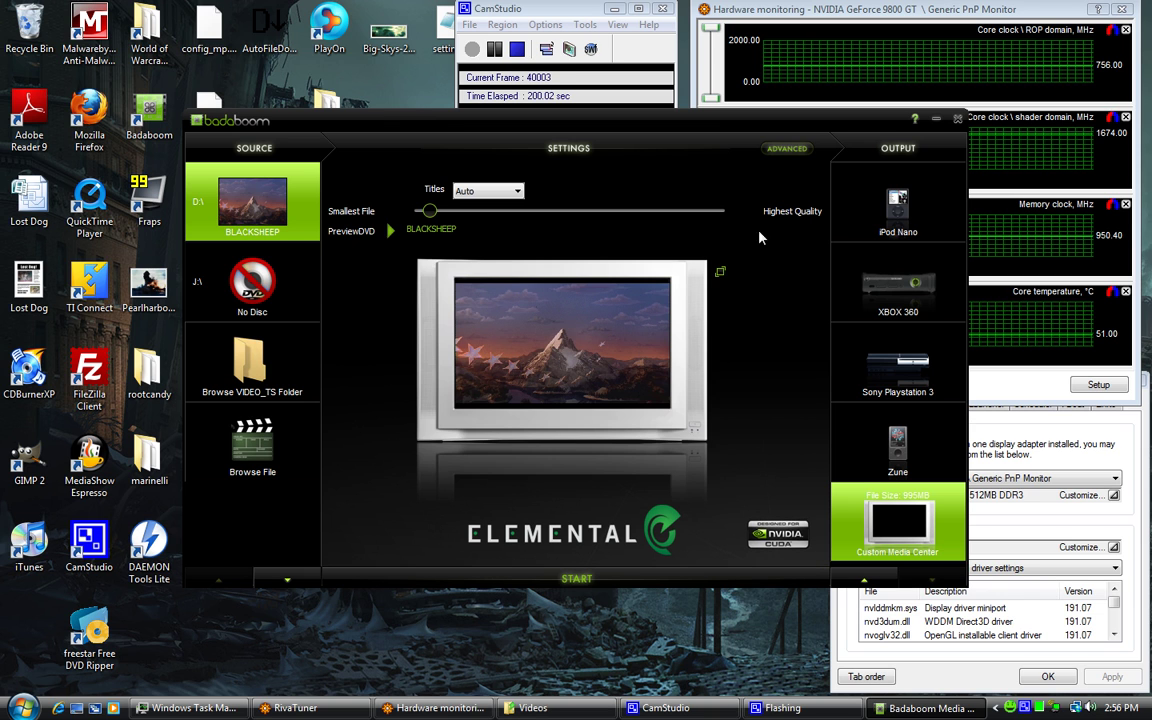
click(578, 580)
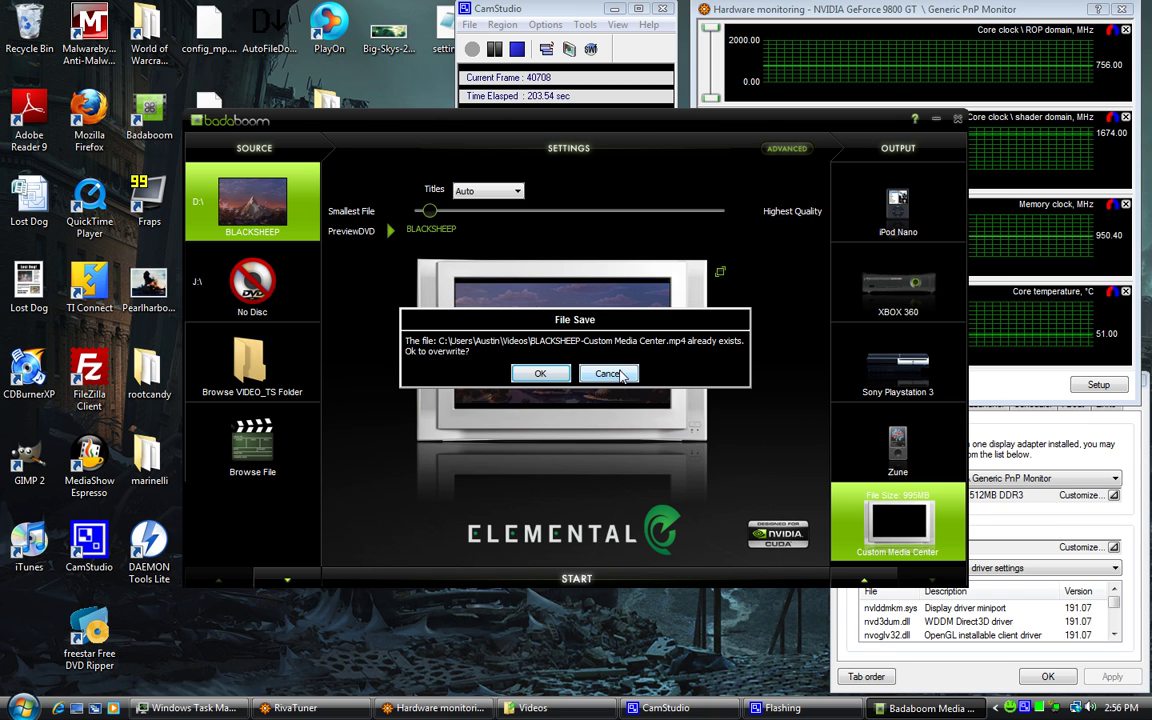
click(555, 373)
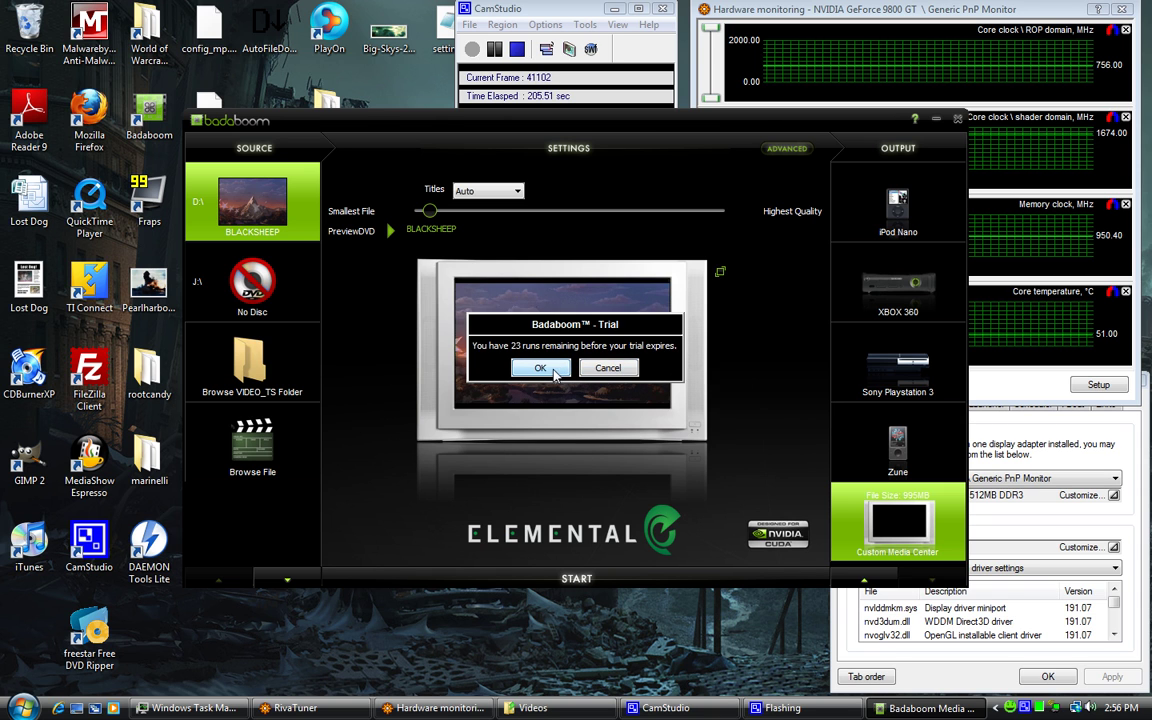
click(548, 368)
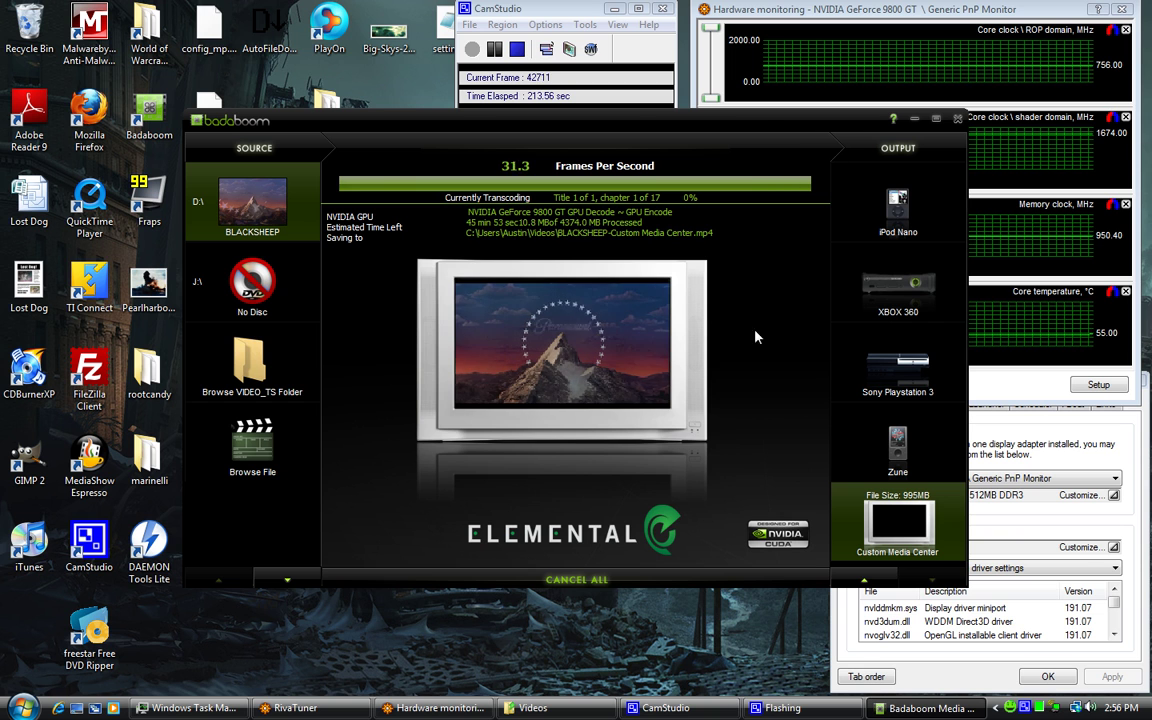
click(580, 587)
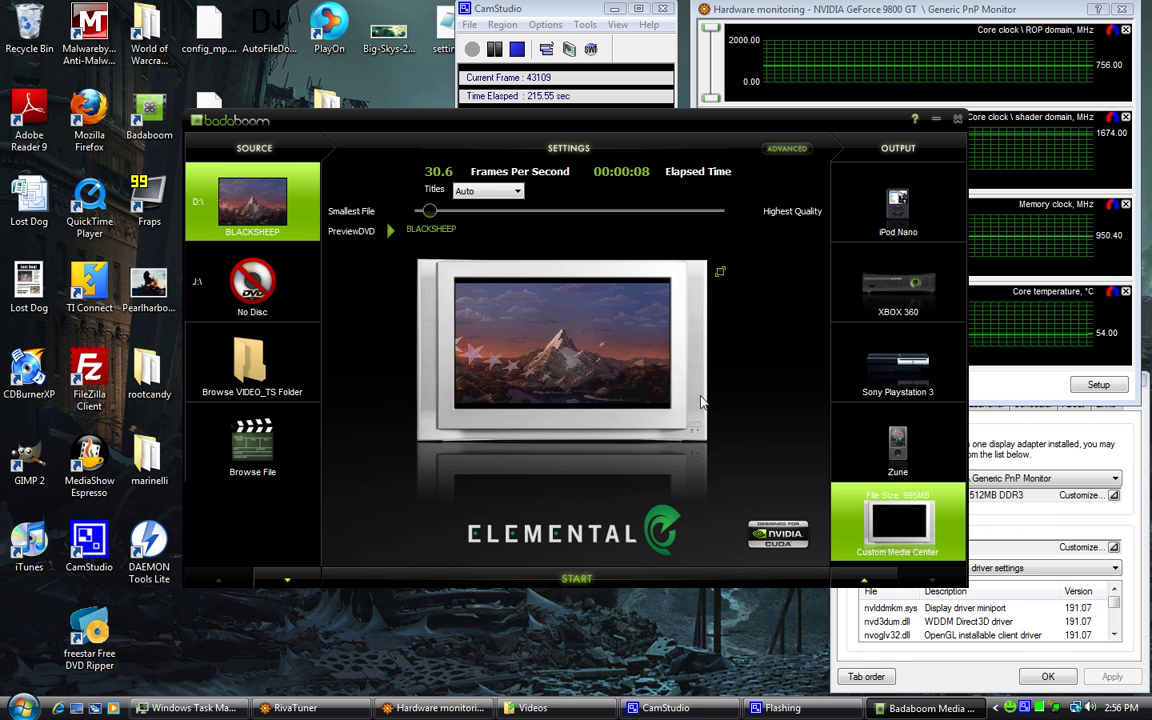
click(957, 118)
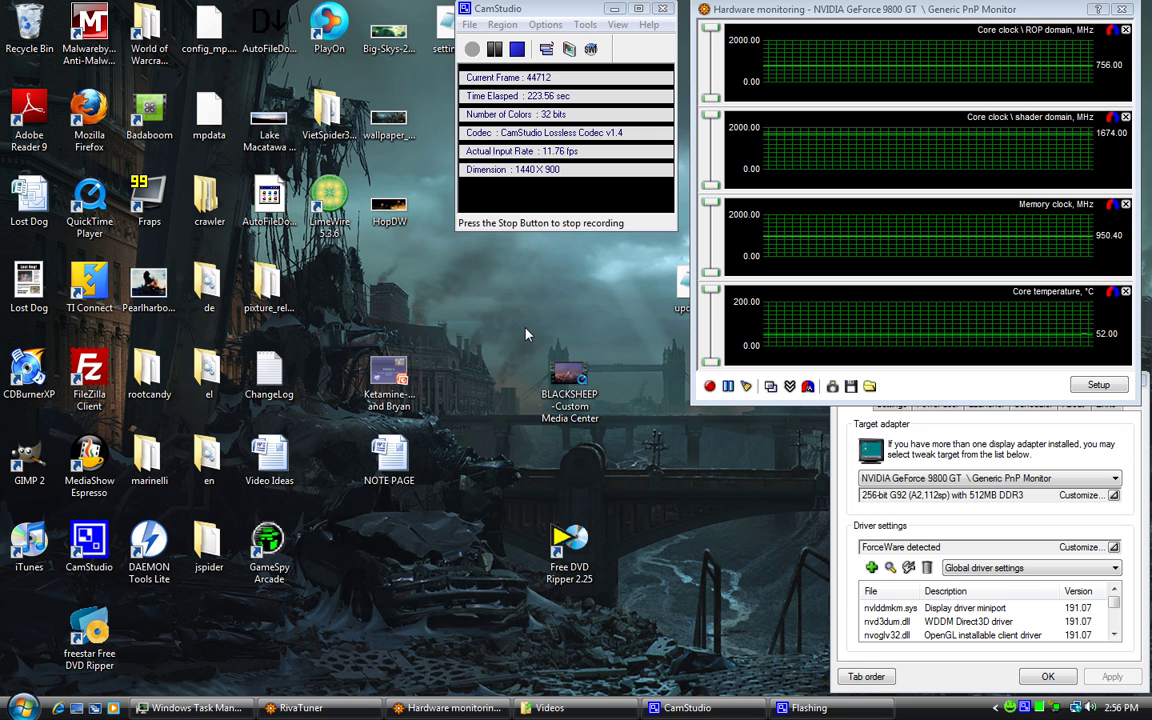
Step: Select and open the BLACKSHEEP-Custom Media Center movie on the desktop in QuickTime
click(576, 391)
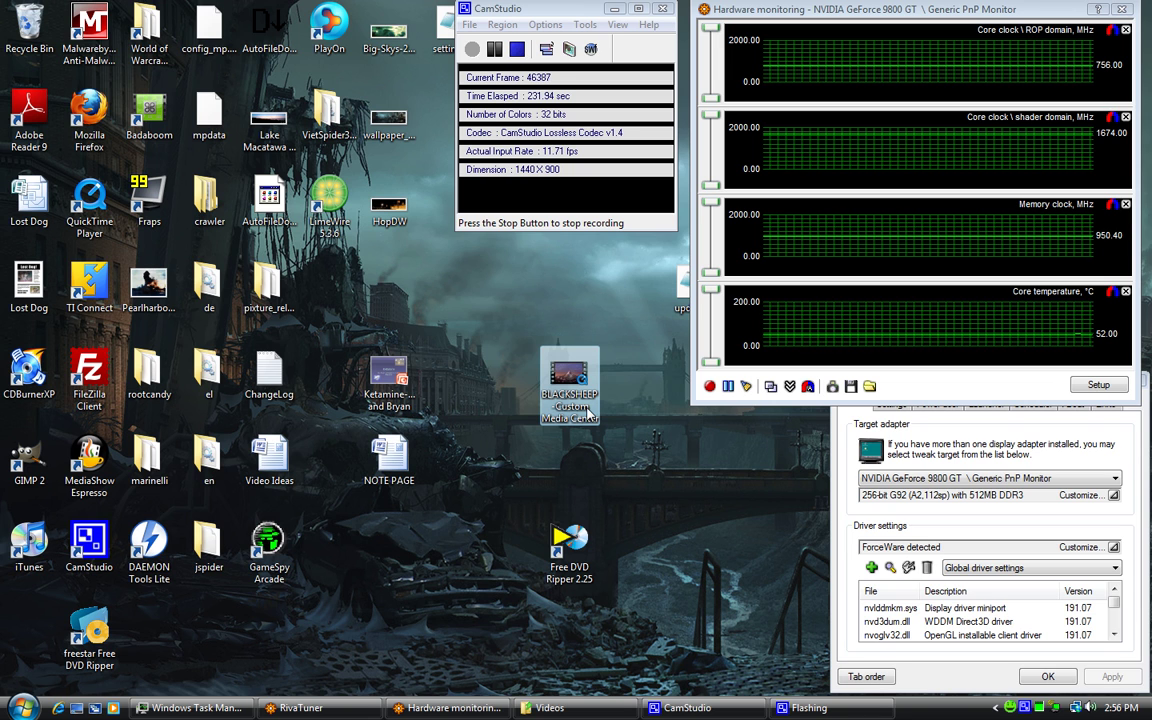
mouse_move(585, 406)
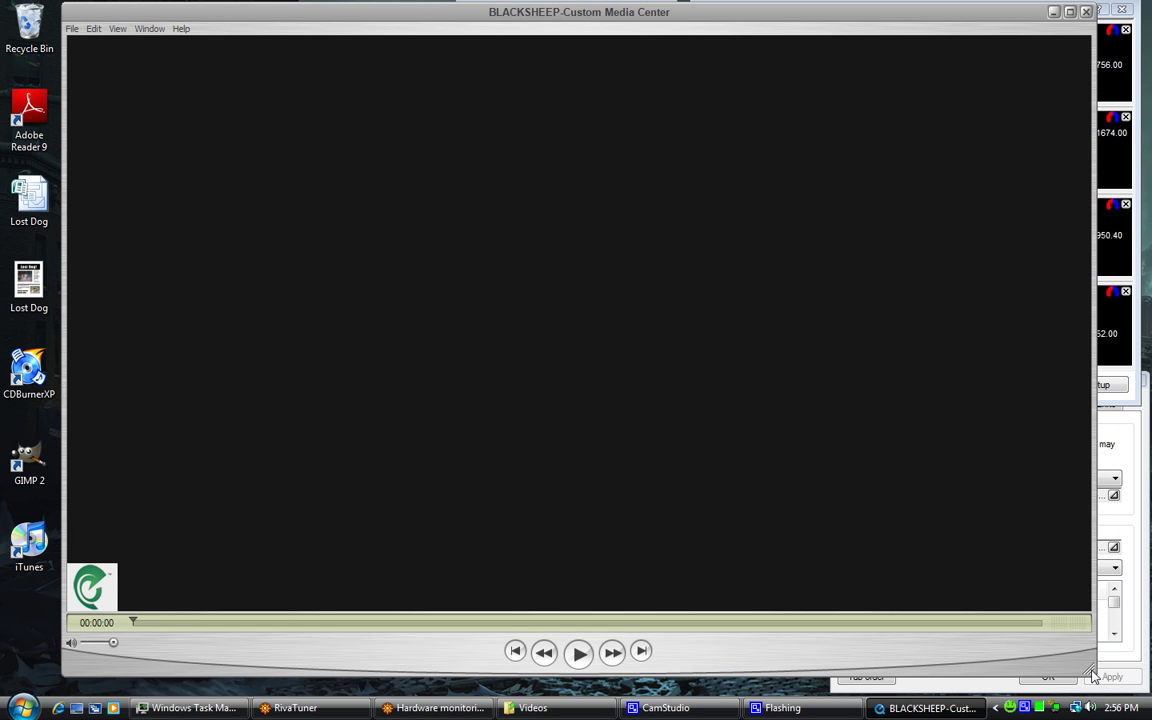
Step: Shrink the QuickTime window, play and pause the movie twice, skip to the end, and close it
drag(1093, 676, 726, 528)
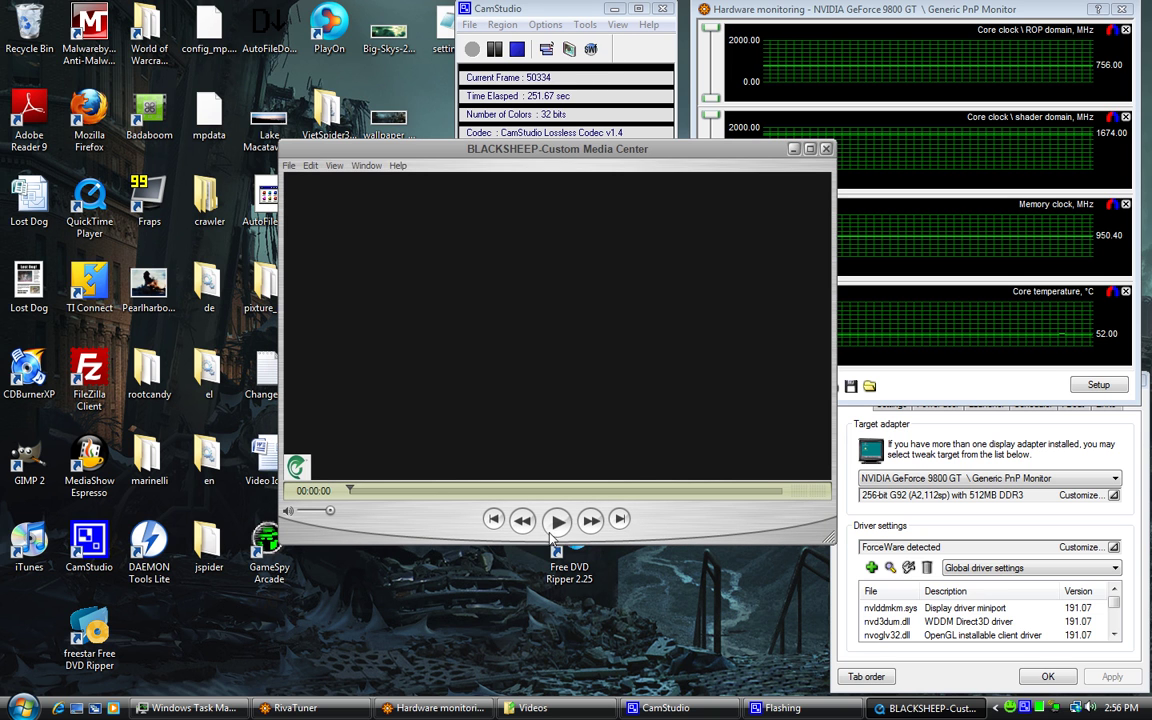
click(557, 521)
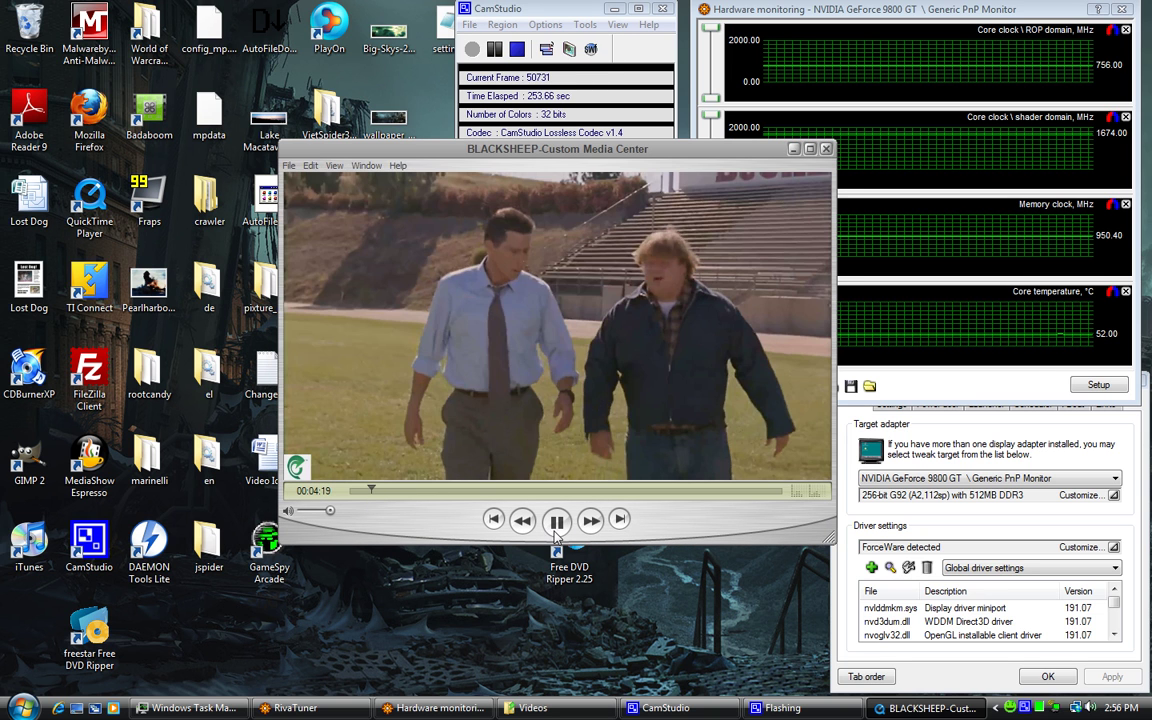
click(558, 531)
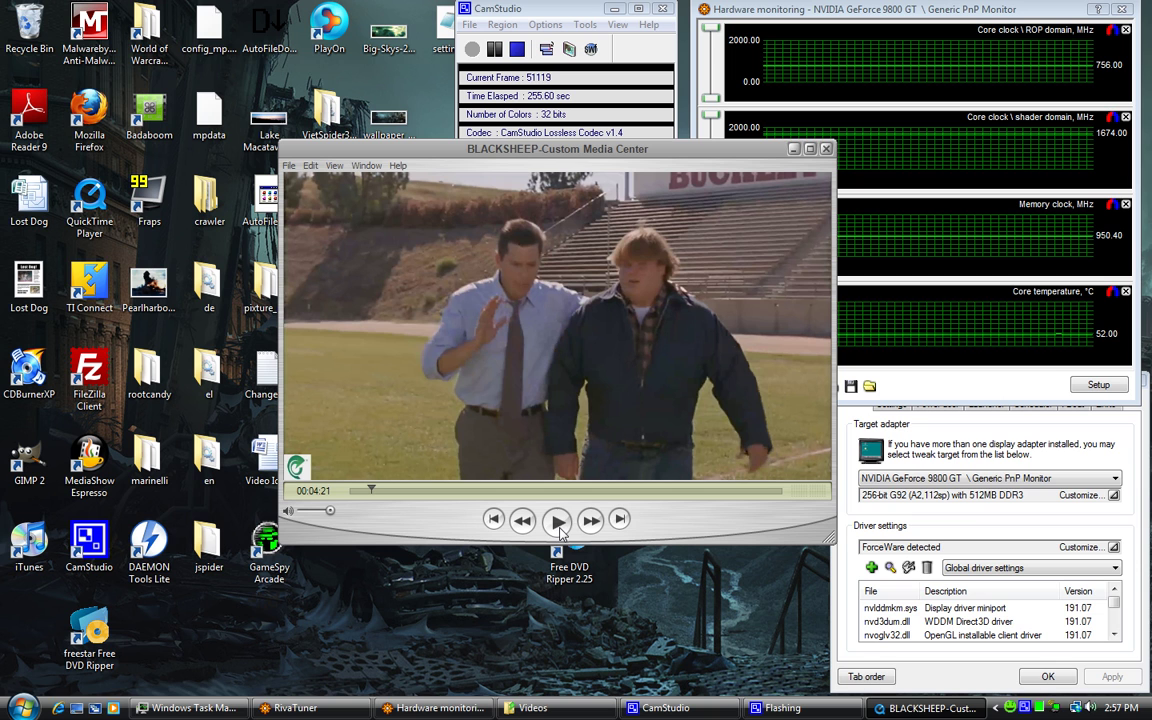
click(560, 532)
click(560, 532)
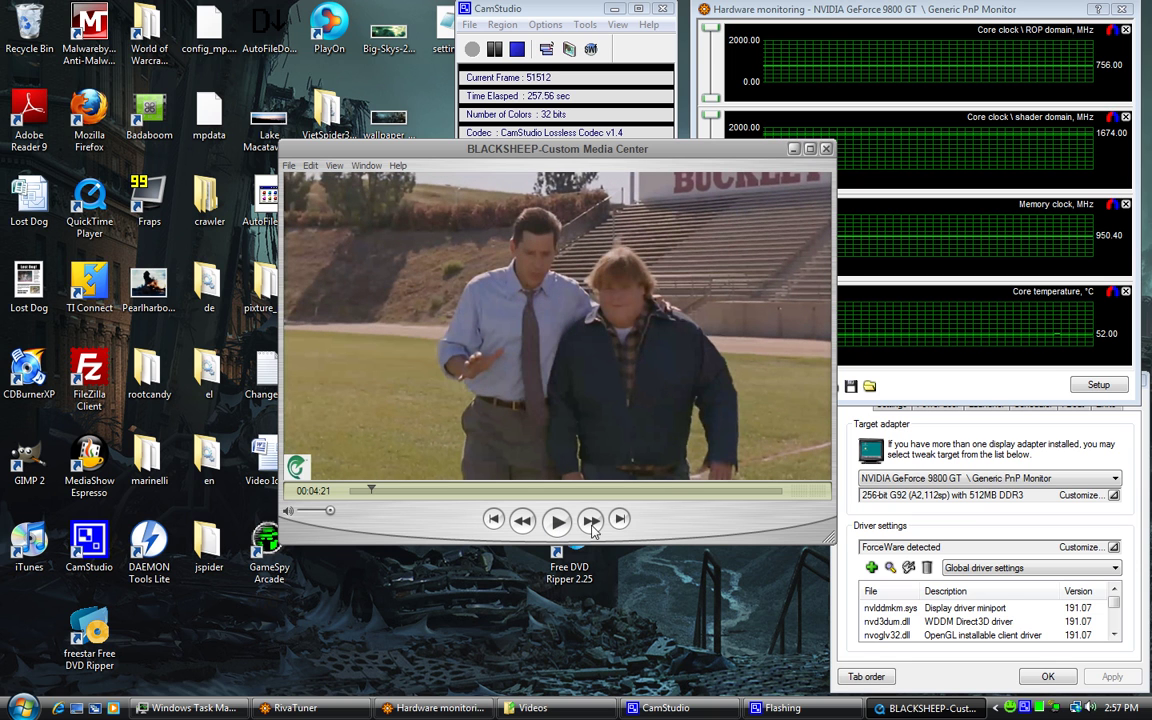
click(618, 521)
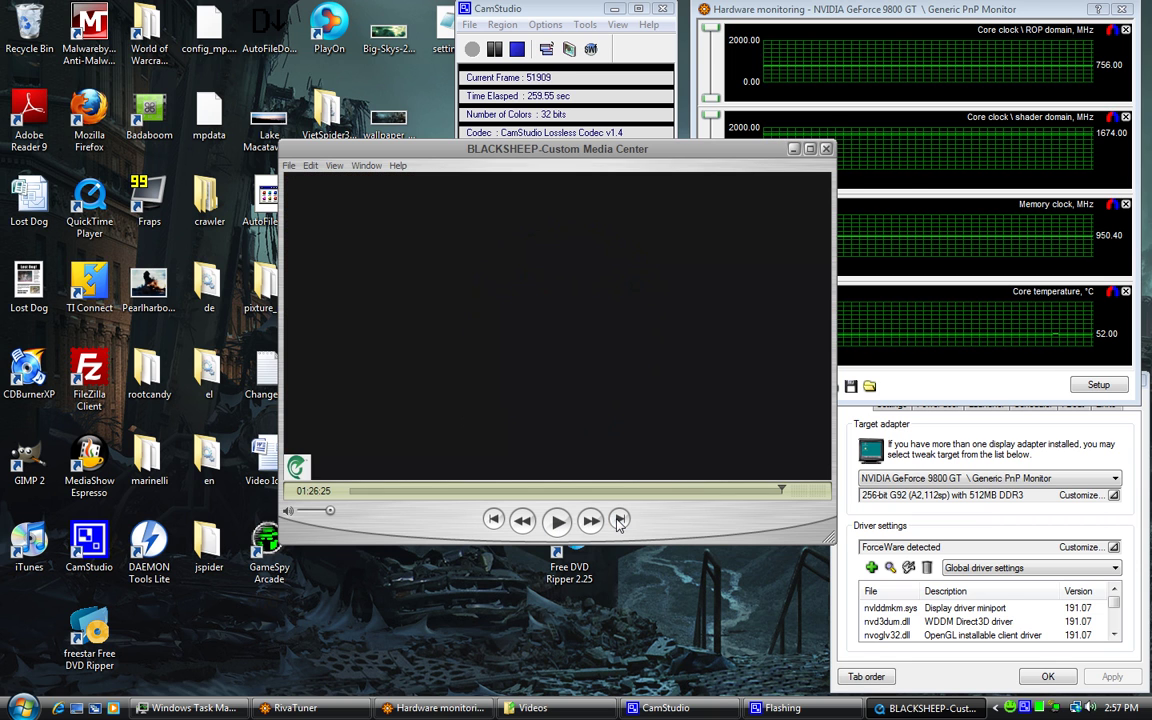
click(825, 149)
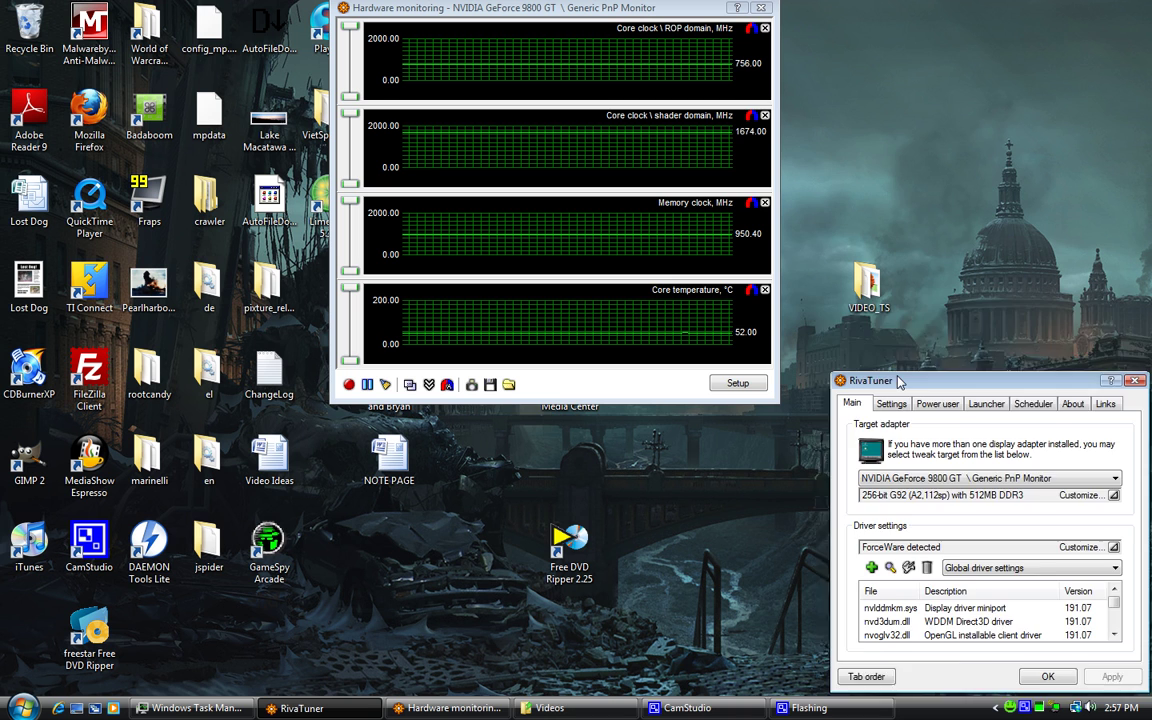
Step: Check the 9800 GT's clocks (756/1656/950 MHz) and 100% fans, then minimize the monitoring graphs
drag(903, 387, 878, 312)
click(1090, 476)
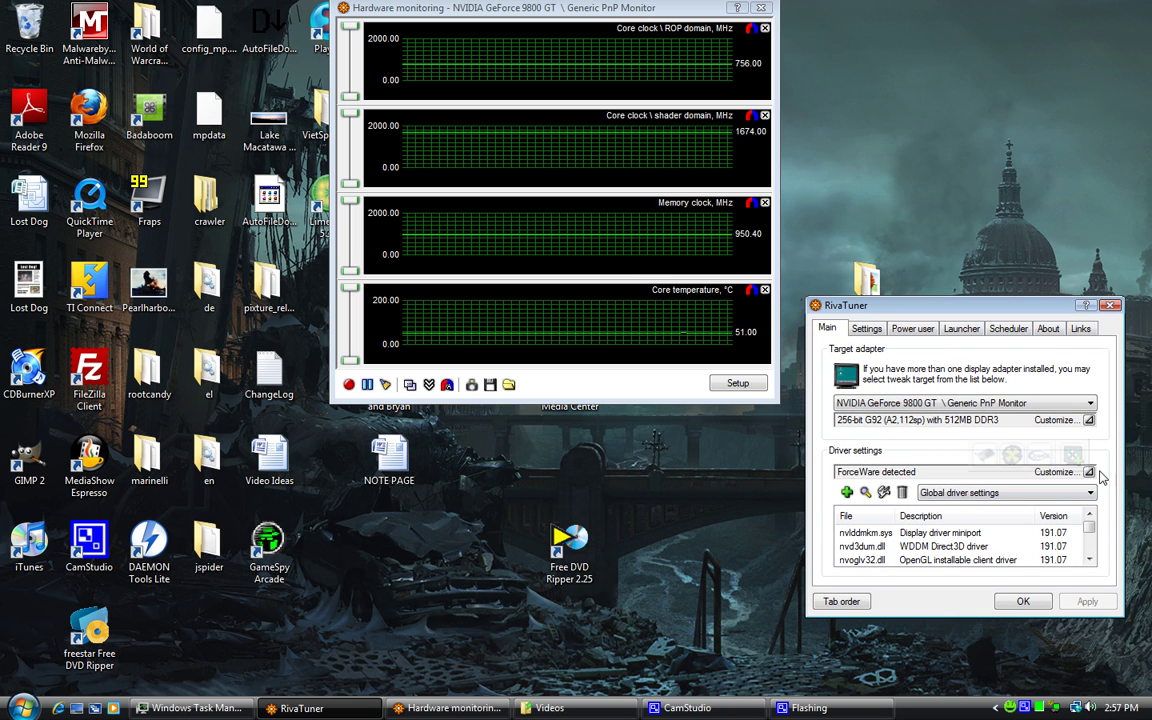
click(993, 453)
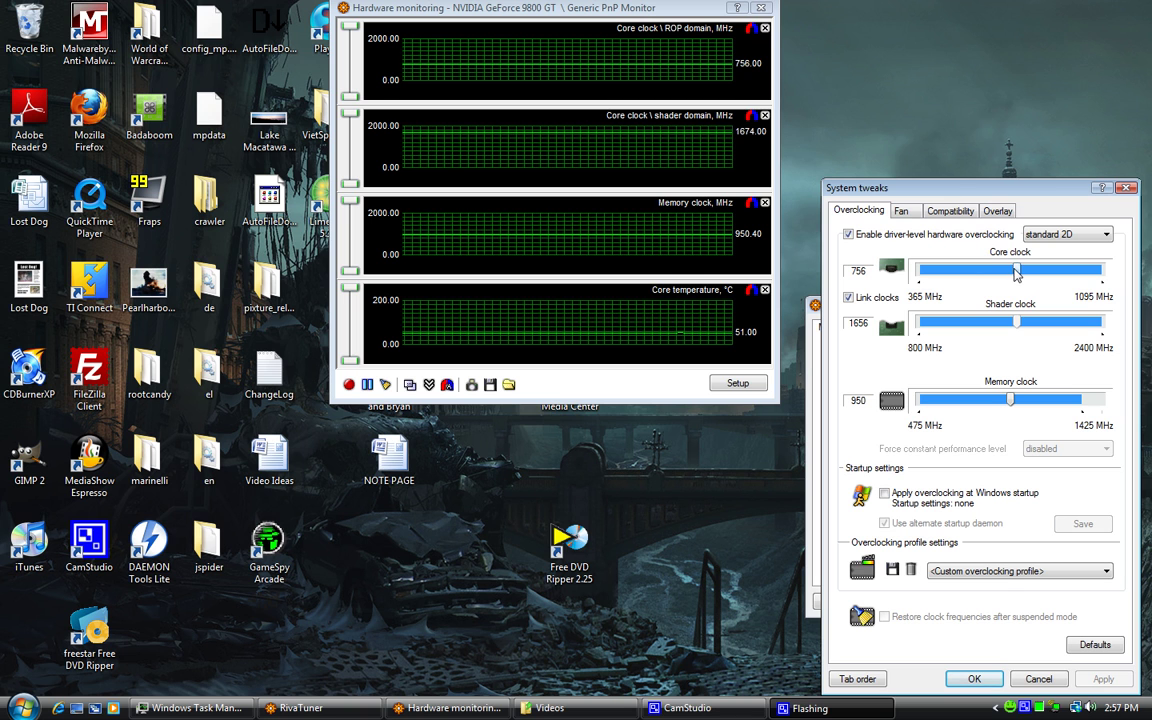
click(901, 211)
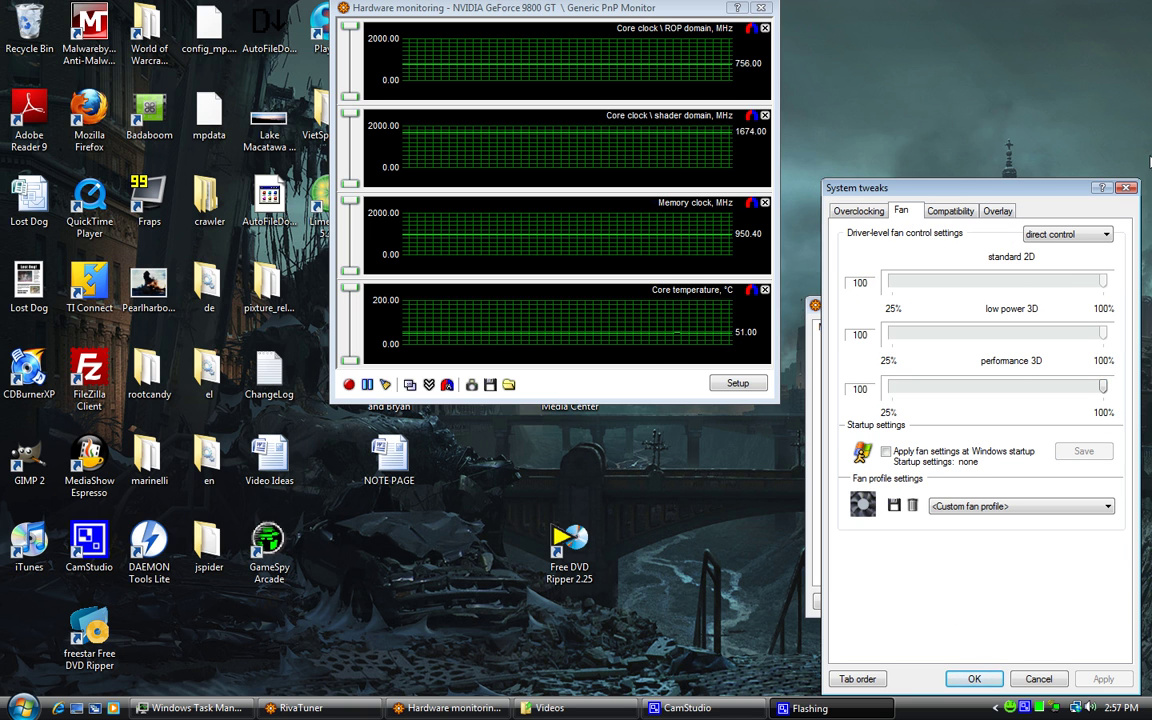
key(Escape)
drag(685, 12, 915, 21)
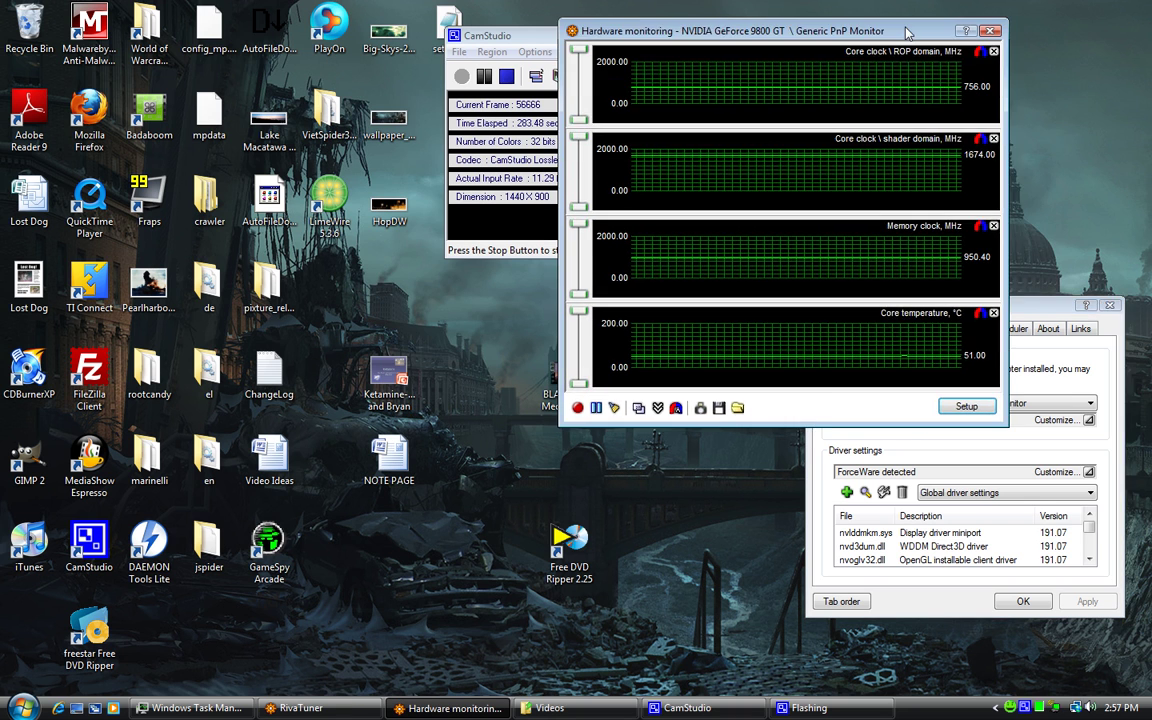
click(963, 17)
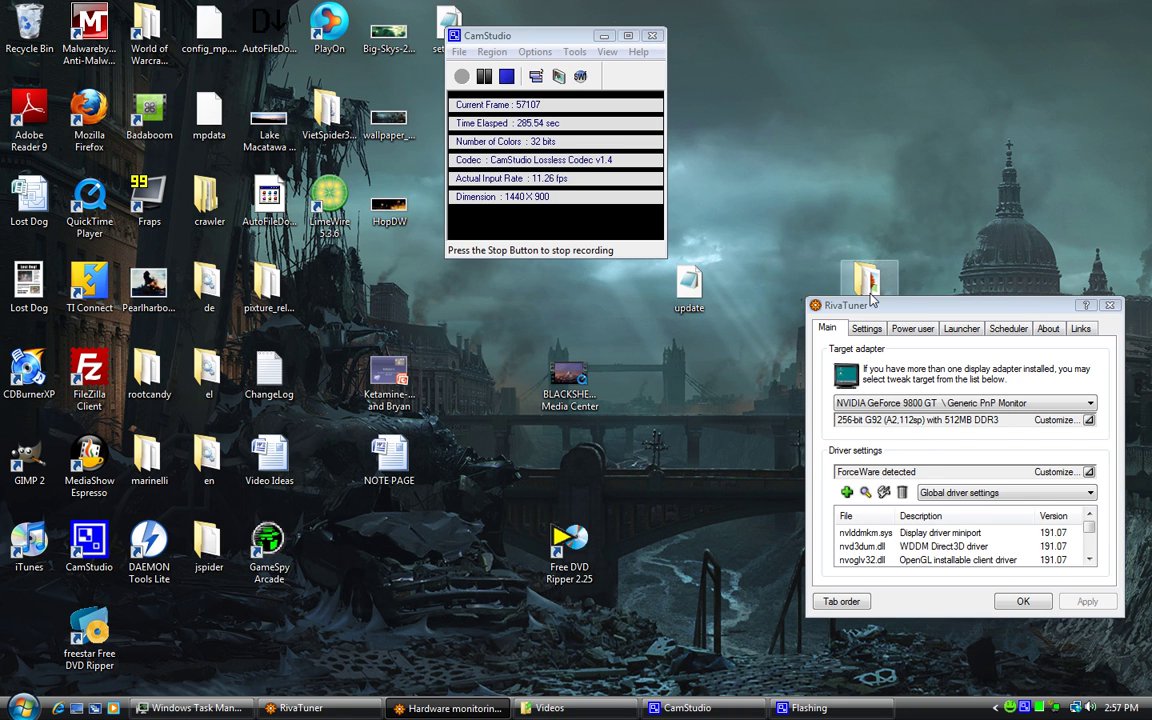